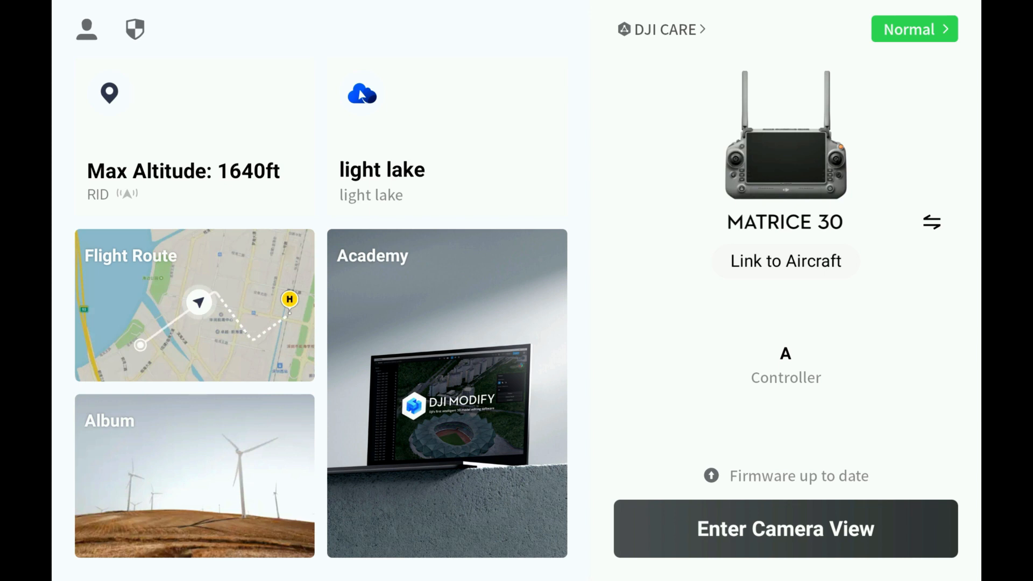
# Step: Open the pondtopondpremorcplus flight route from the route library and review its mission settings
pyautogui.click(194, 305)
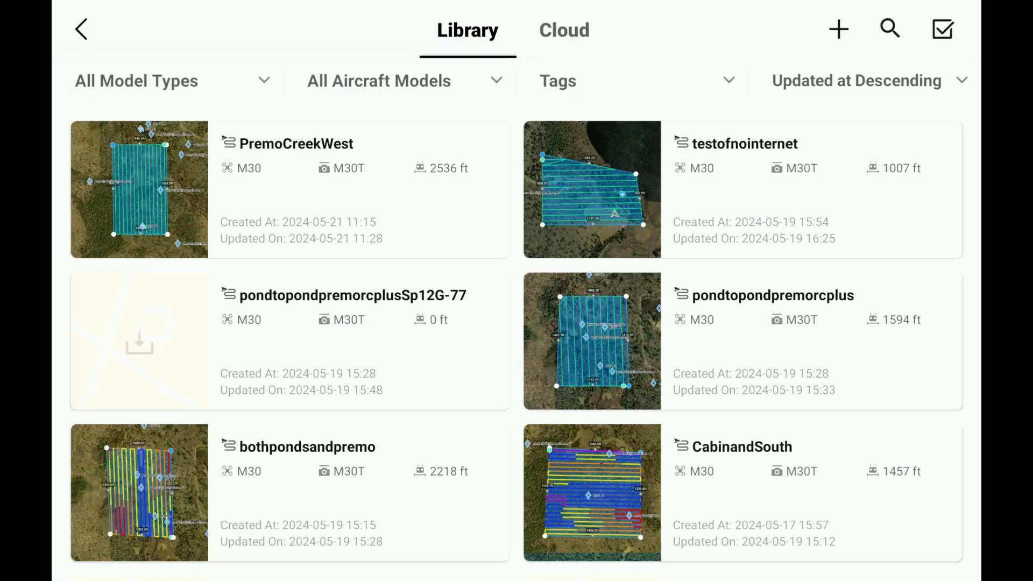
pyautogui.click(764, 340)
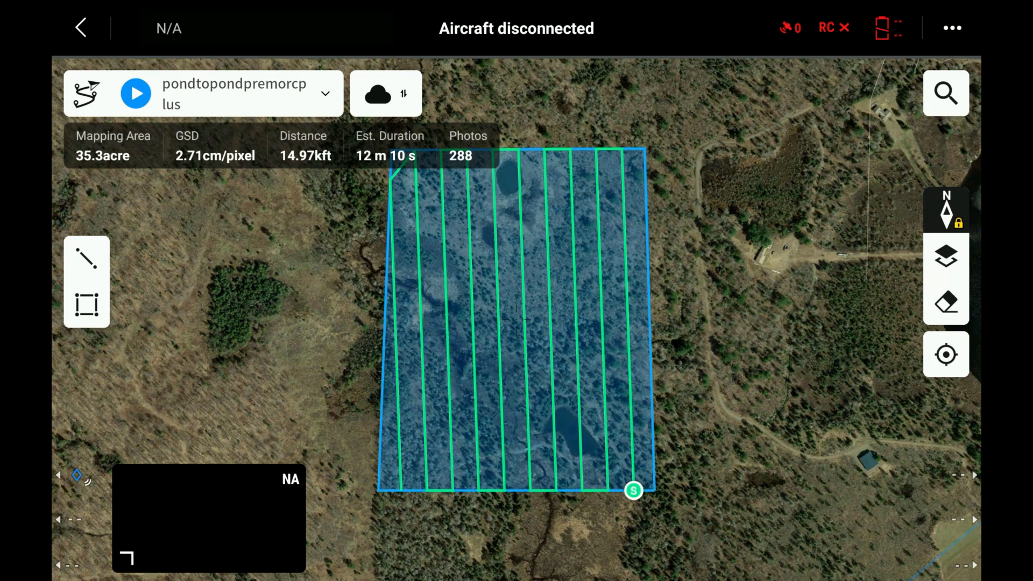
pyautogui.click(325, 94)
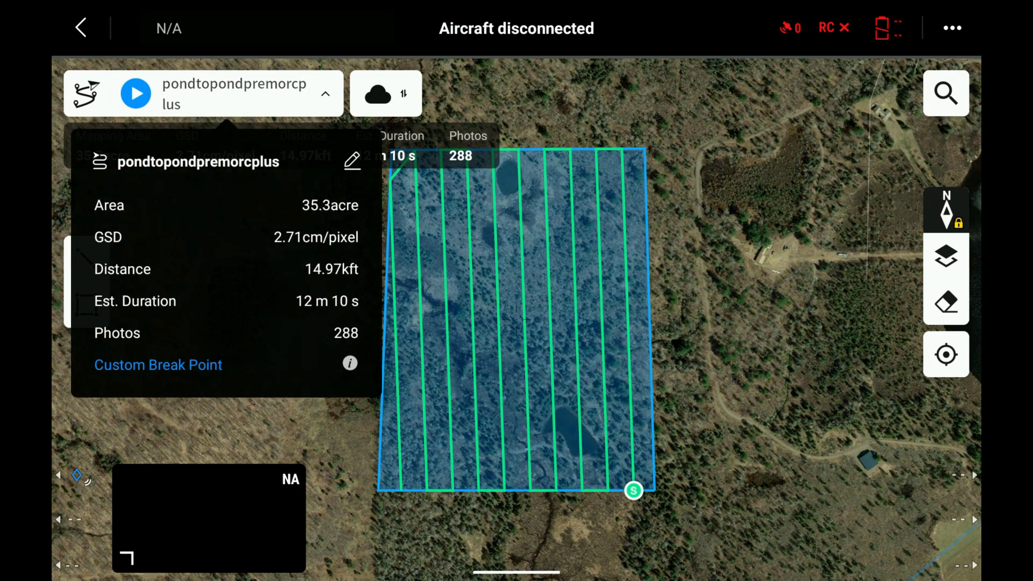
pyautogui.click(351, 161)
pyautogui.scroll(-3, 778, 345)
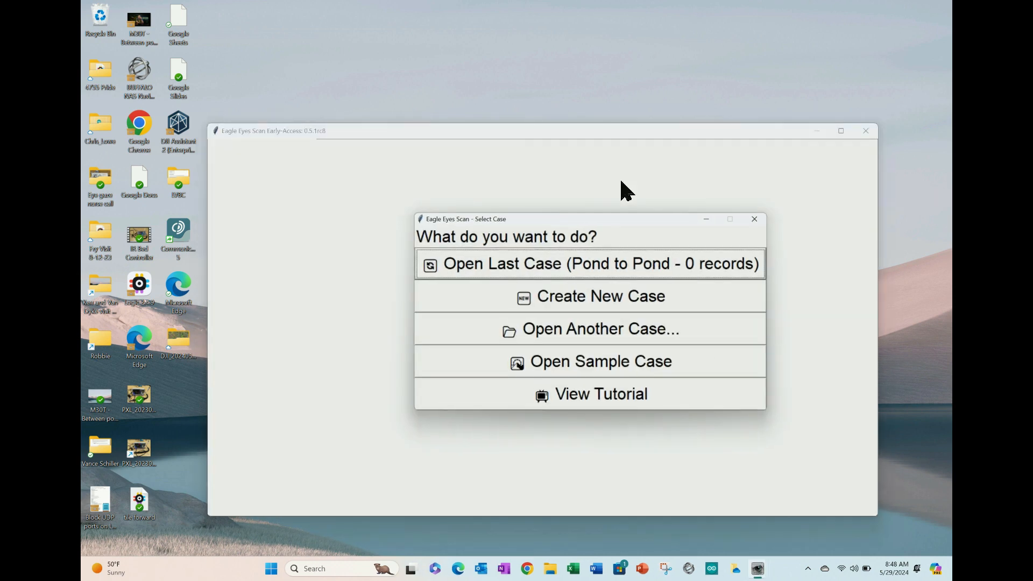
# Step: Switch to Eagle Eyes Scan and create a new case saved as Pond to Pond.case, replacing the existing file
pyautogui.click(606, 300)
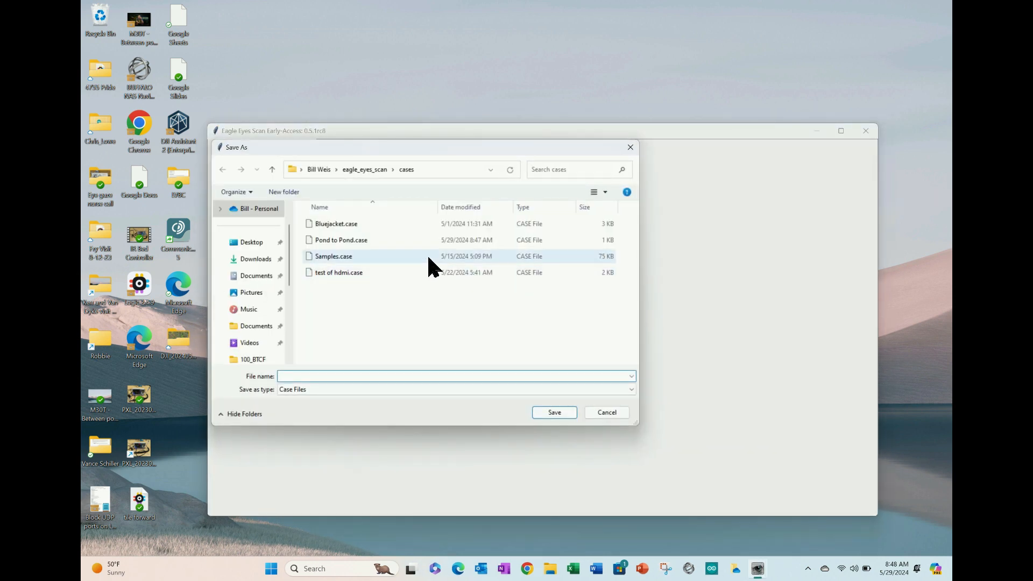
pyautogui.click(355, 242)
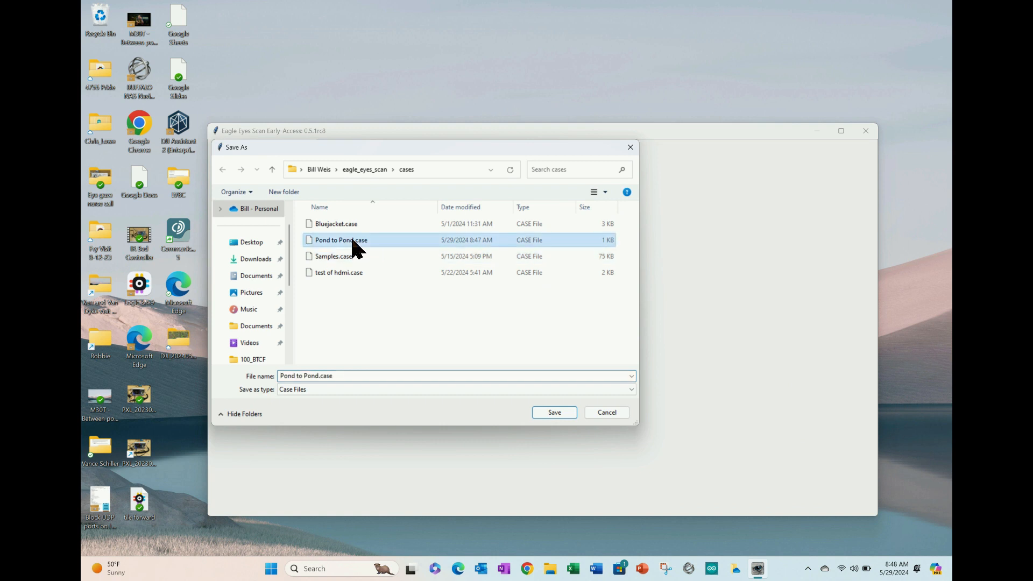
pyautogui.click(550, 412)
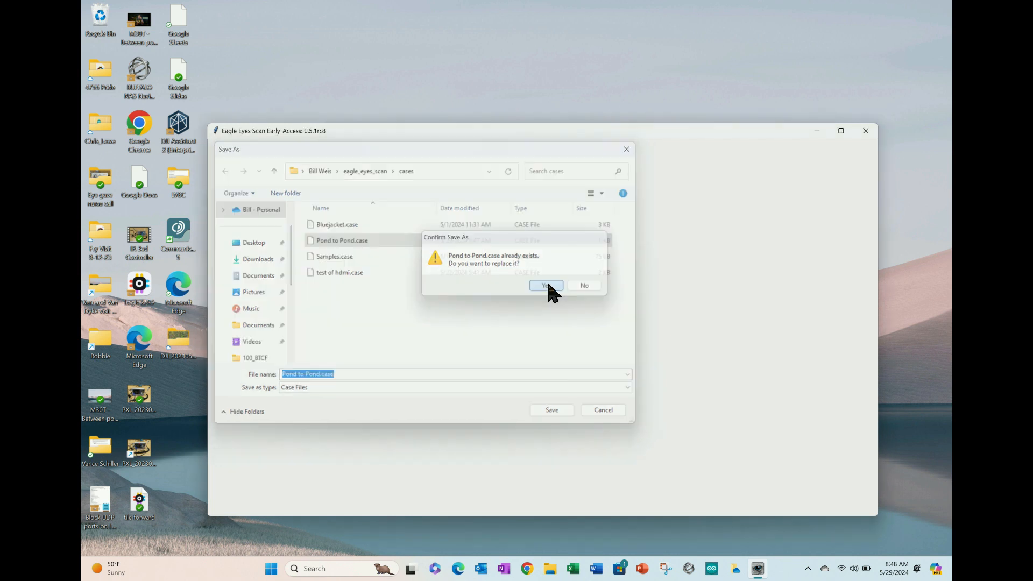
pyautogui.click(546, 286)
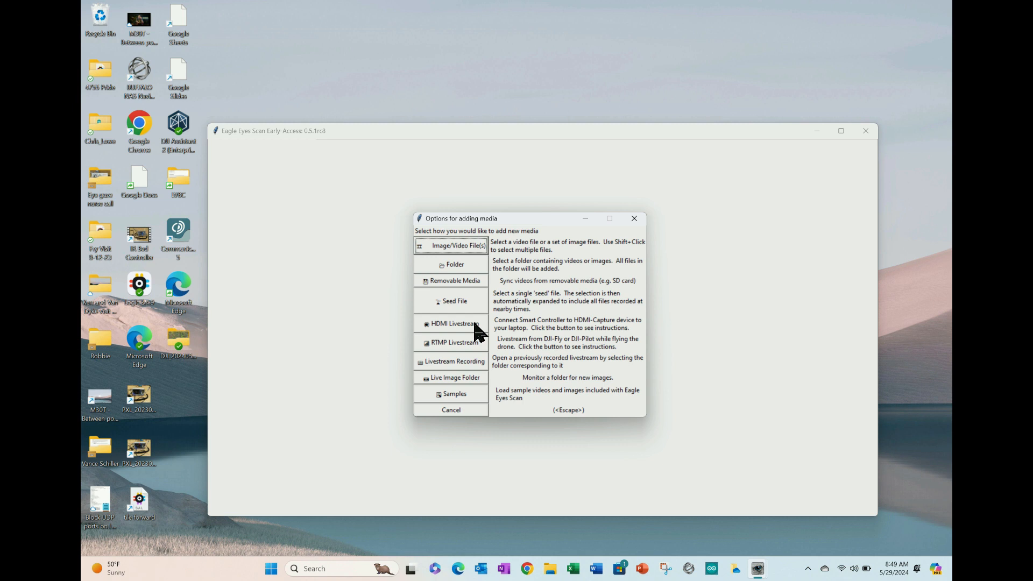
pyautogui.click(470, 262)
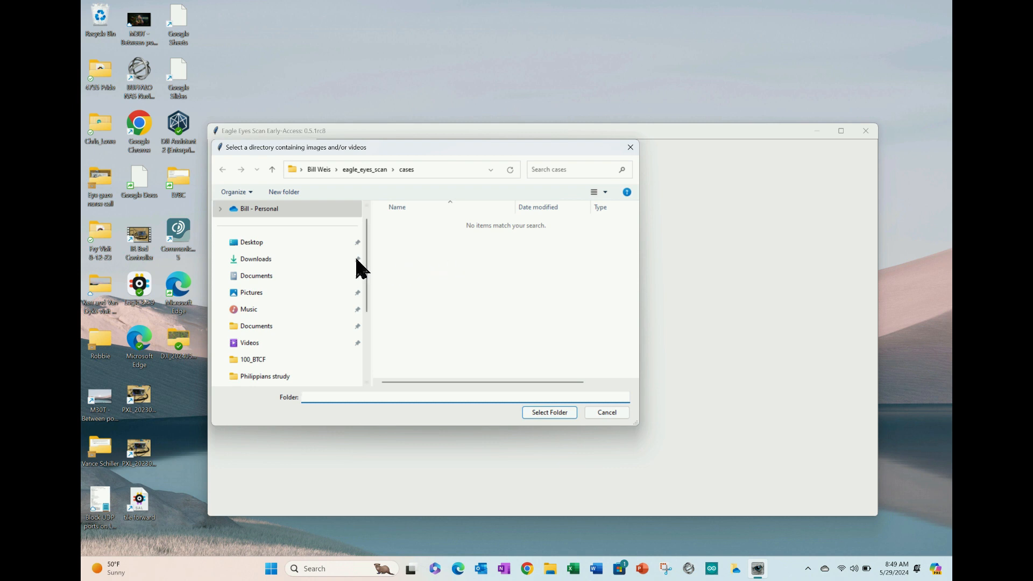
pyautogui.click(295, 243)
pyautogui.click(409, 257)
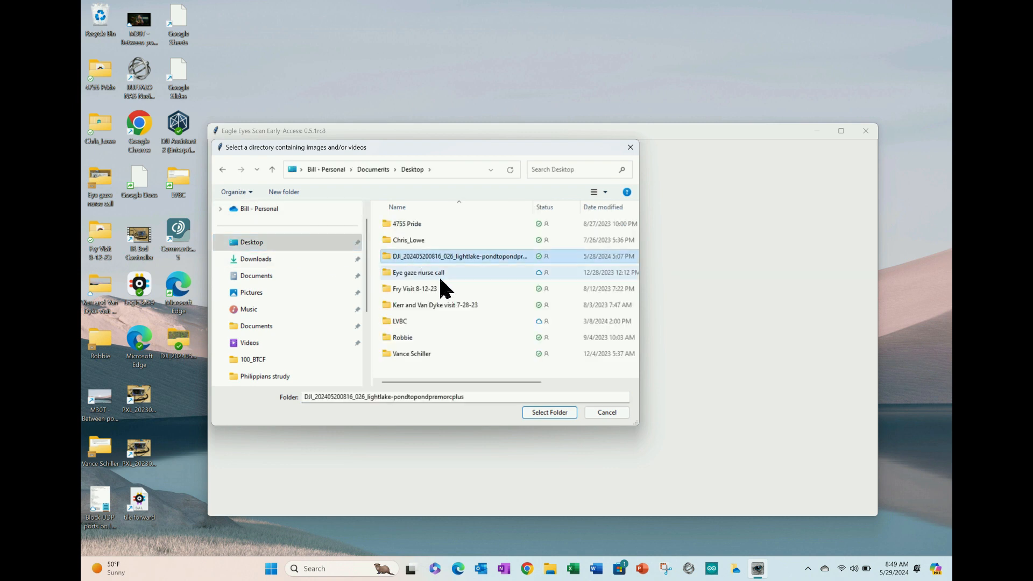
pyautogui.click(545, 413)
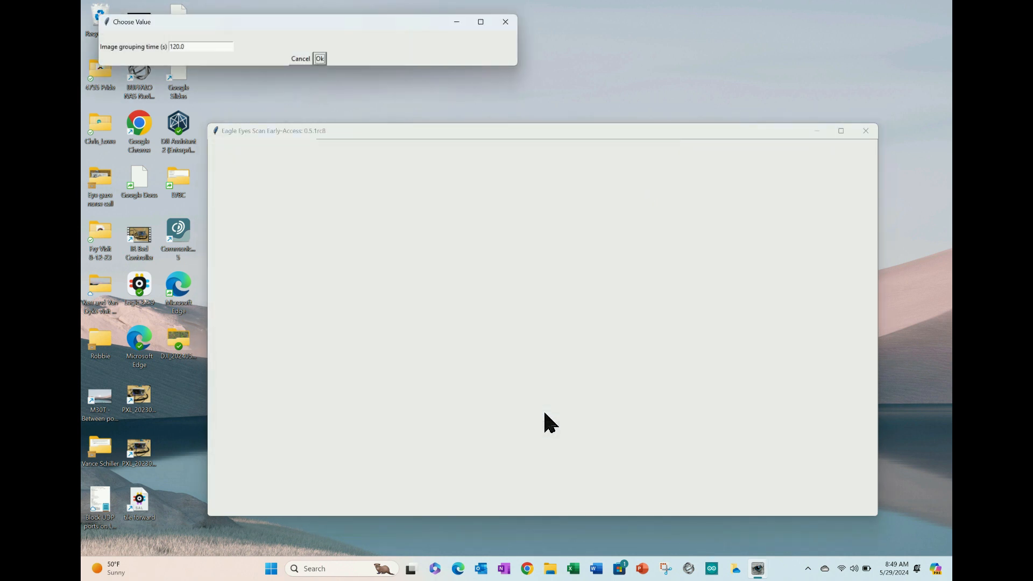
pyautogui.click(320, 58)
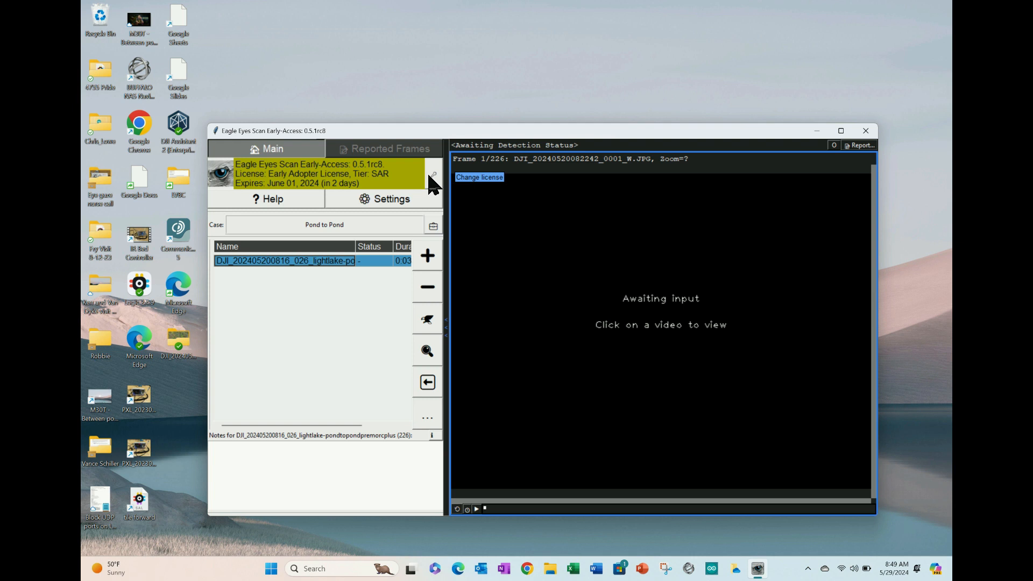
# Step: Run detection on the added image set using the V2.5.Live.Color model instead of the default model
pyautogui.click(428, 322)
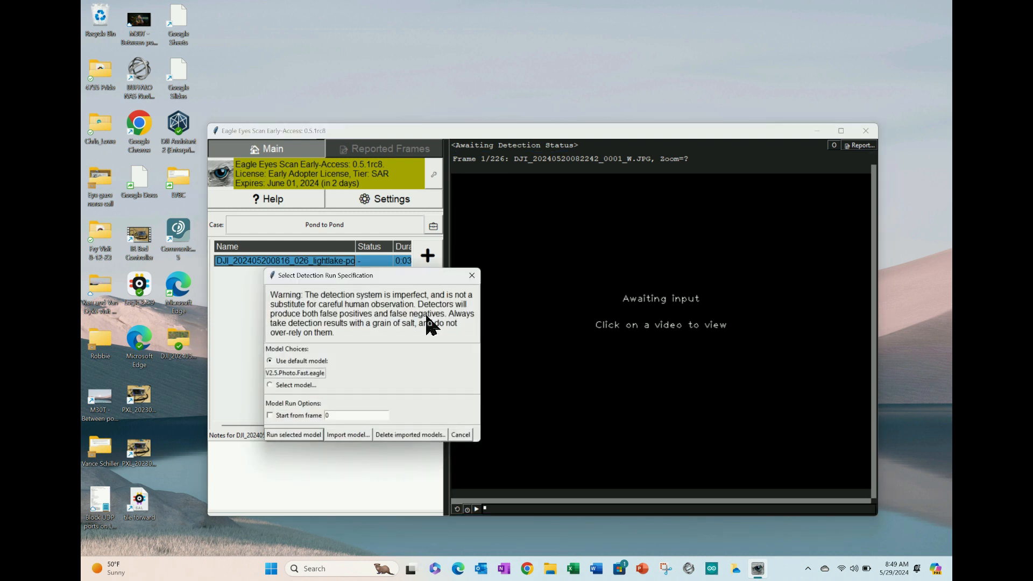
pyautogui.click(270, 385)
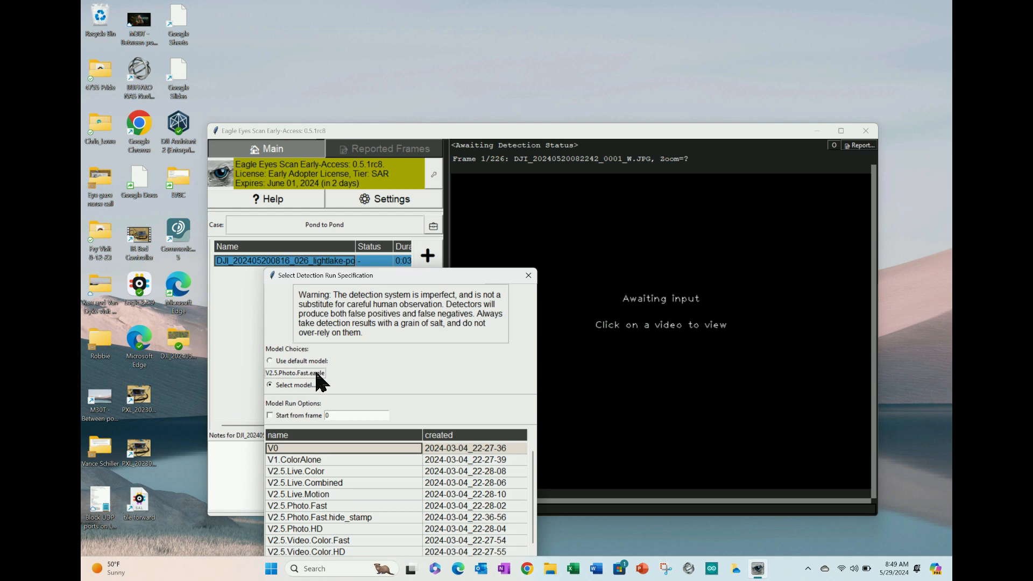
pyautogui.click(335, 469)
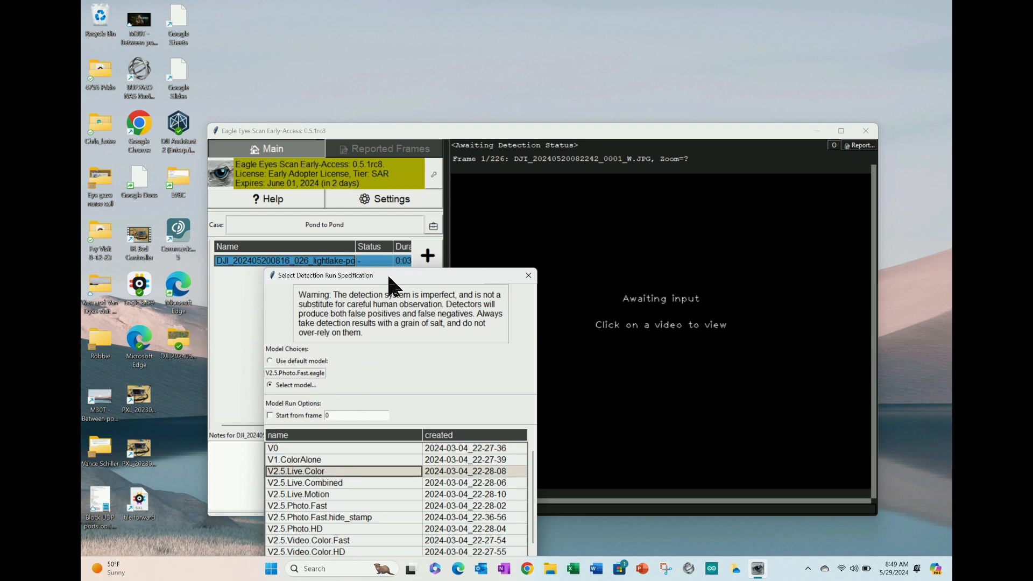
pyautogui.moveTo(387, 272); pyautogui.dragTo(405, 109)
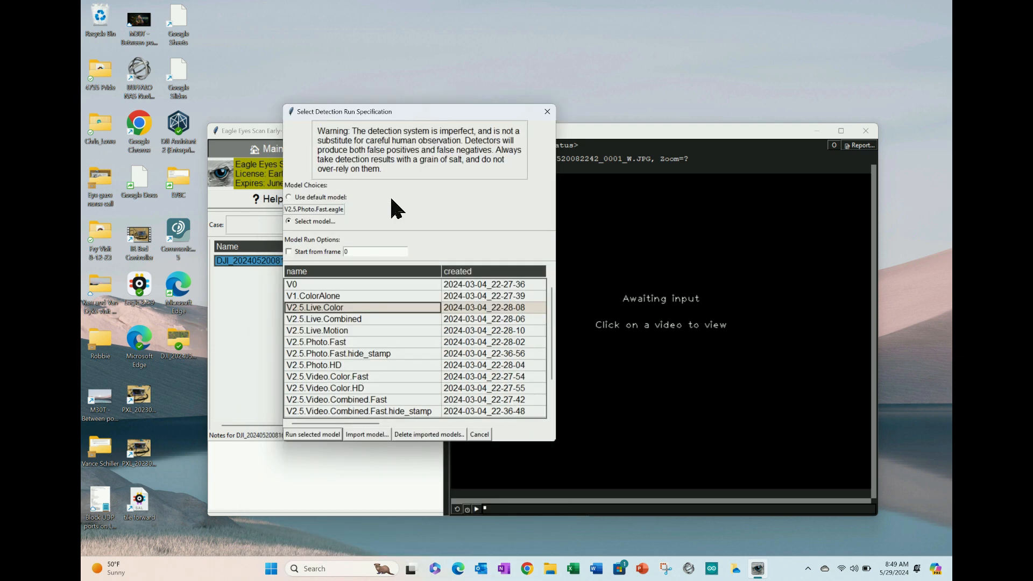
pyautogui.click(333, 436)
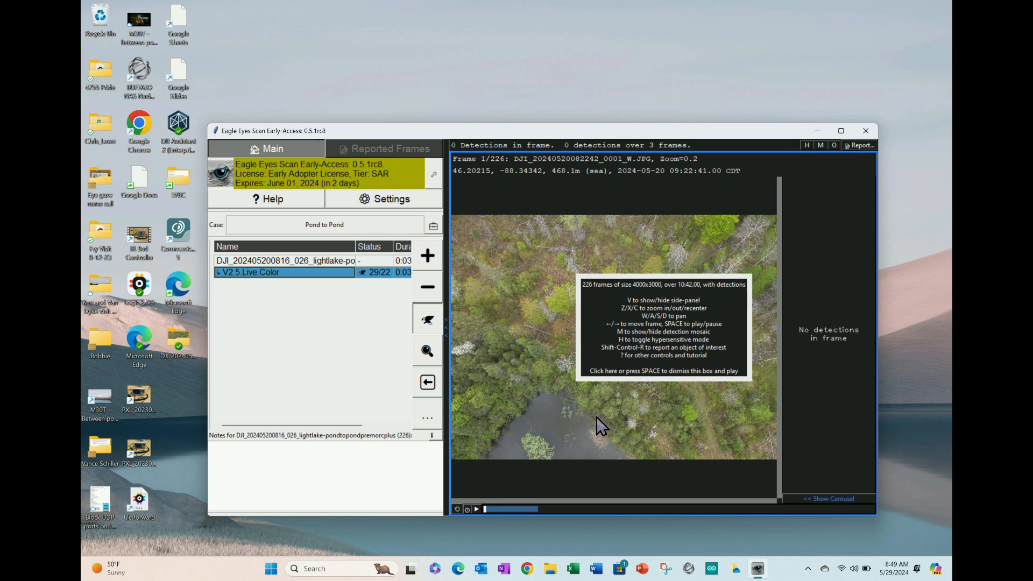
# Step: Play through the analysed frames with the detection carousel shown and display the detection mosaic
pyautogui.press('space')
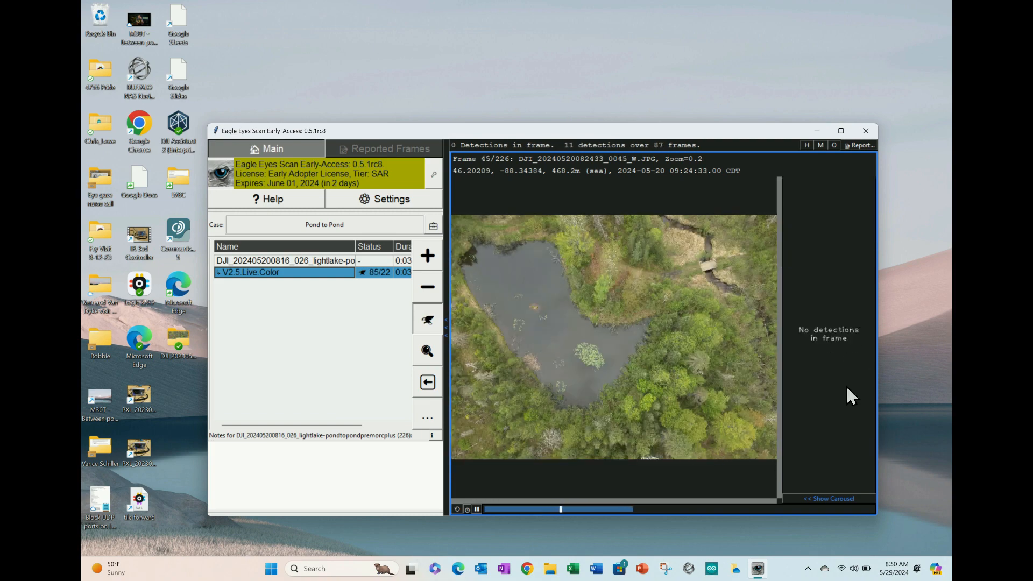
pyautogui.click(843, 506)
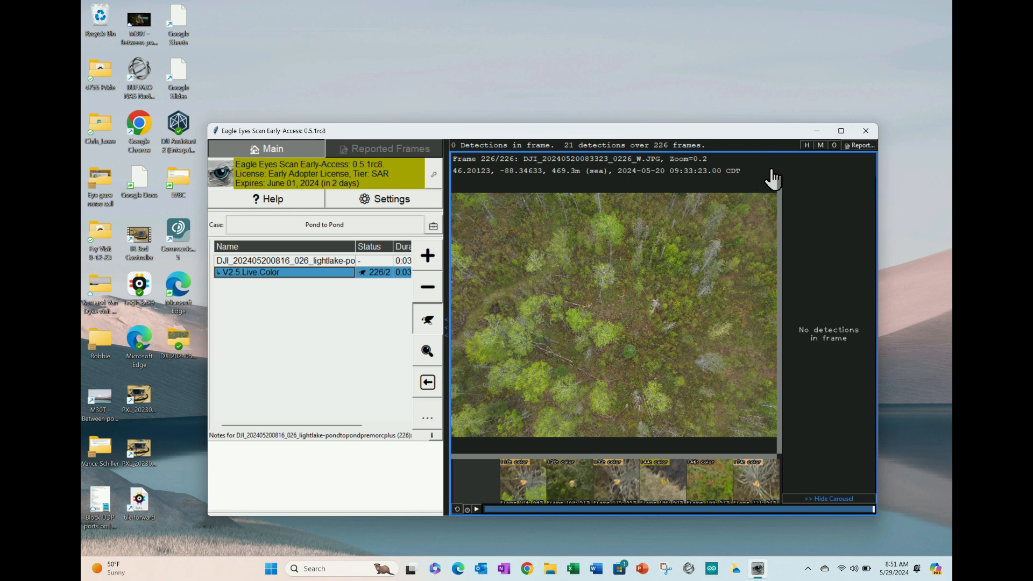
pyautogui.click(819, 145)
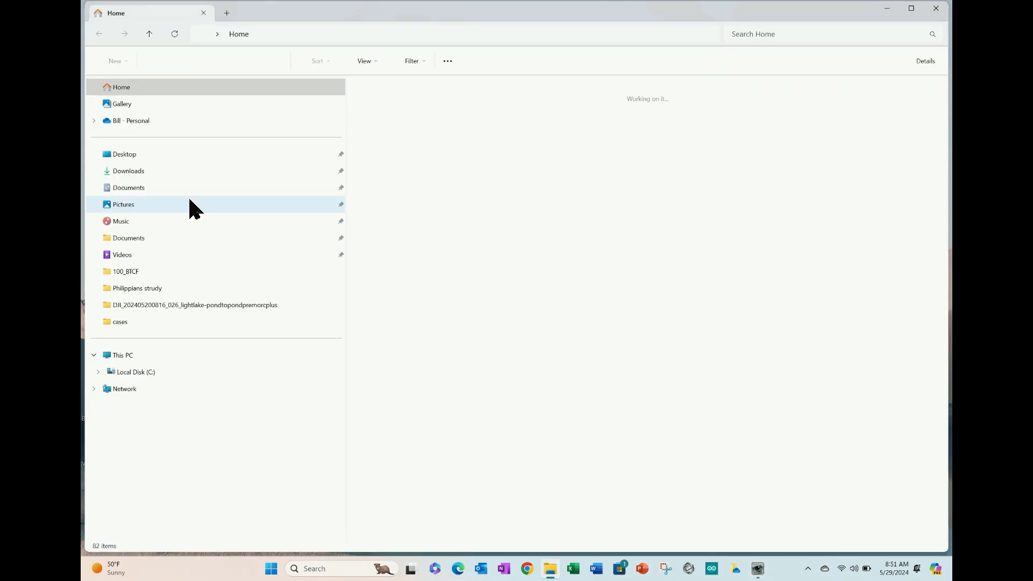
pyautogui.click(146, 156)
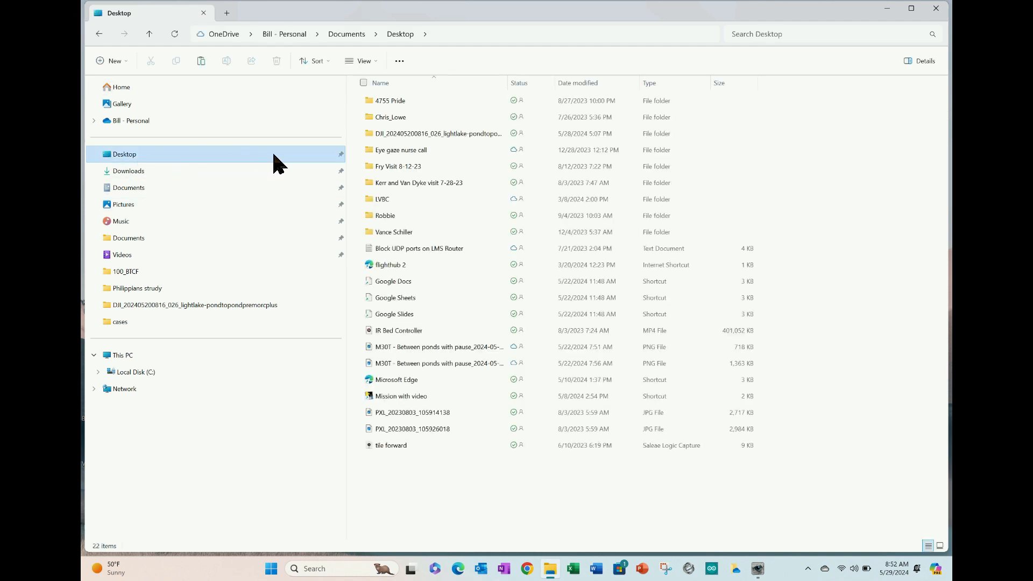
pyautogui.click(388, 135)
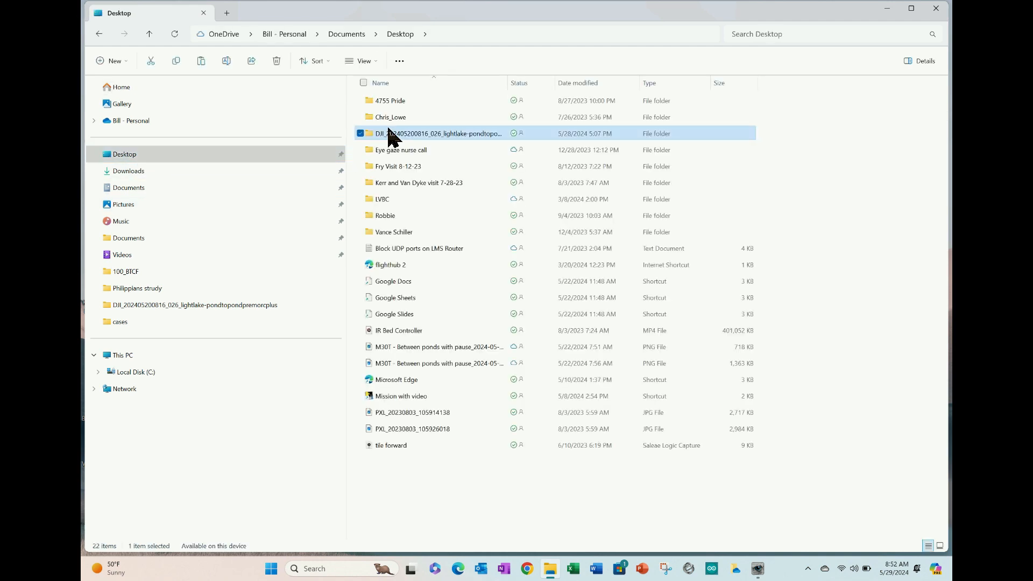
pyautogui.click(467, 149)
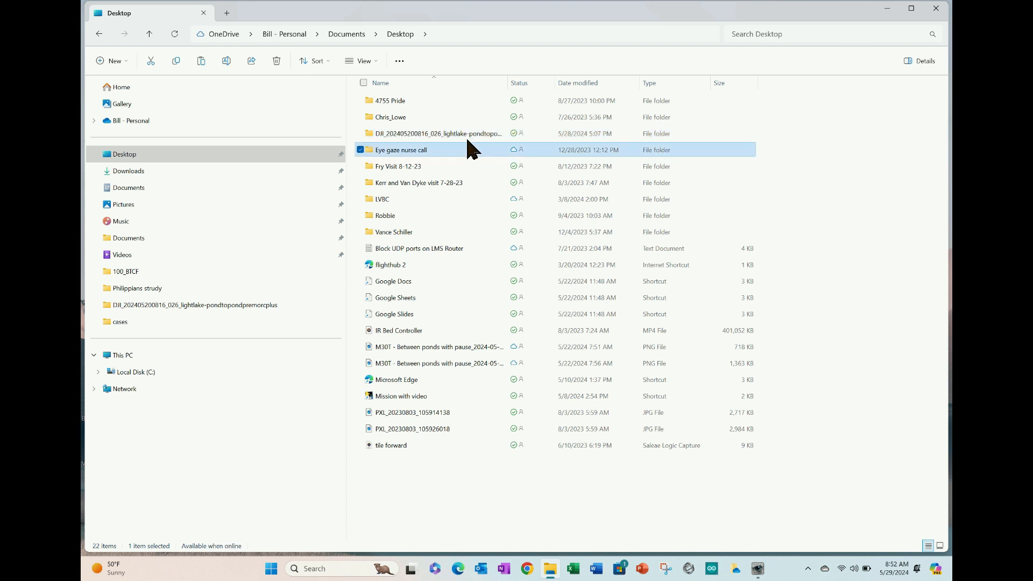
pyautogui.doubleClick(465, 134)
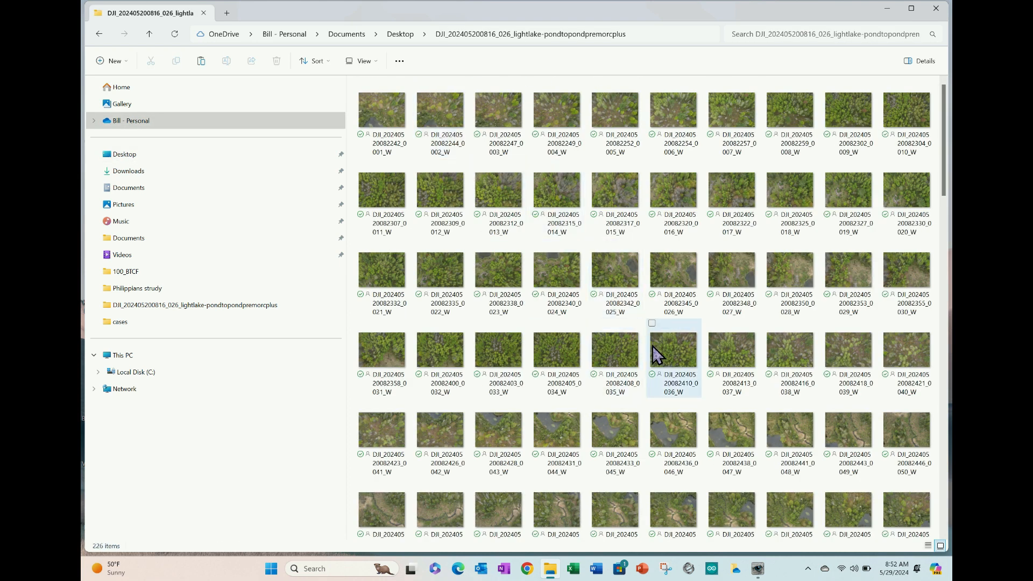
pyautogui.scroll(-5, 655, 366)
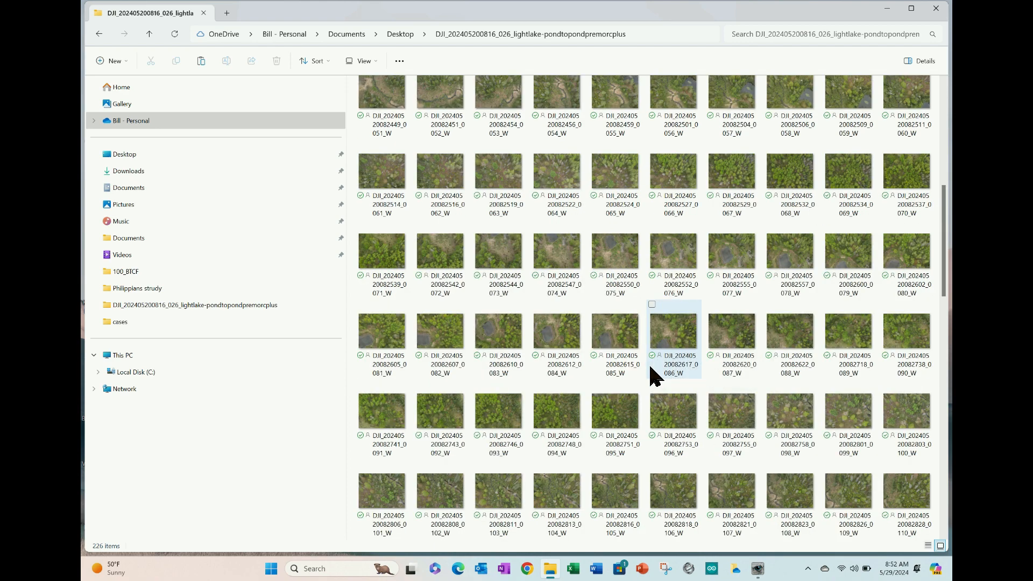
pyautogui.click(554, 253)
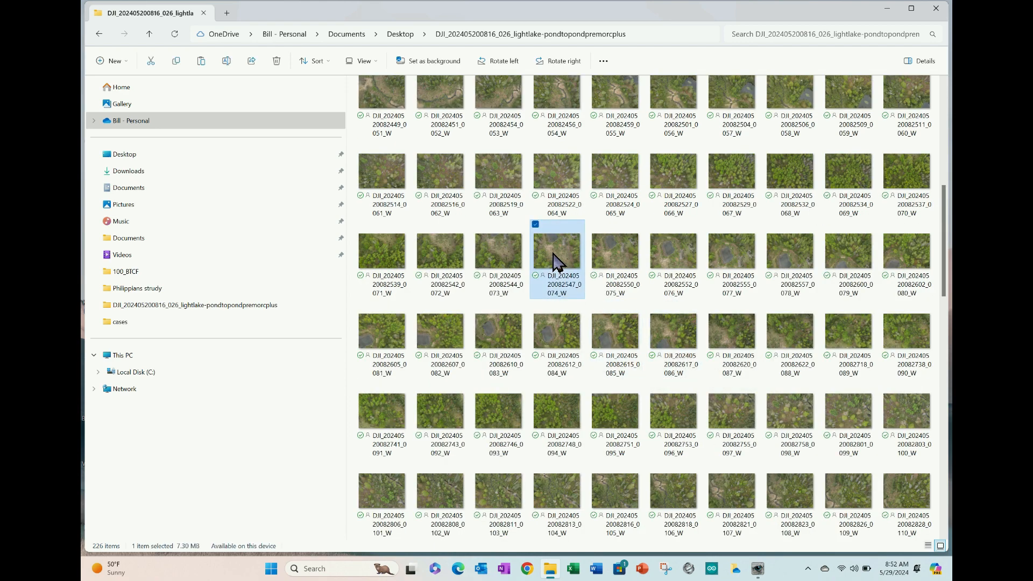
pyautogui.doubleClick(557, 262)
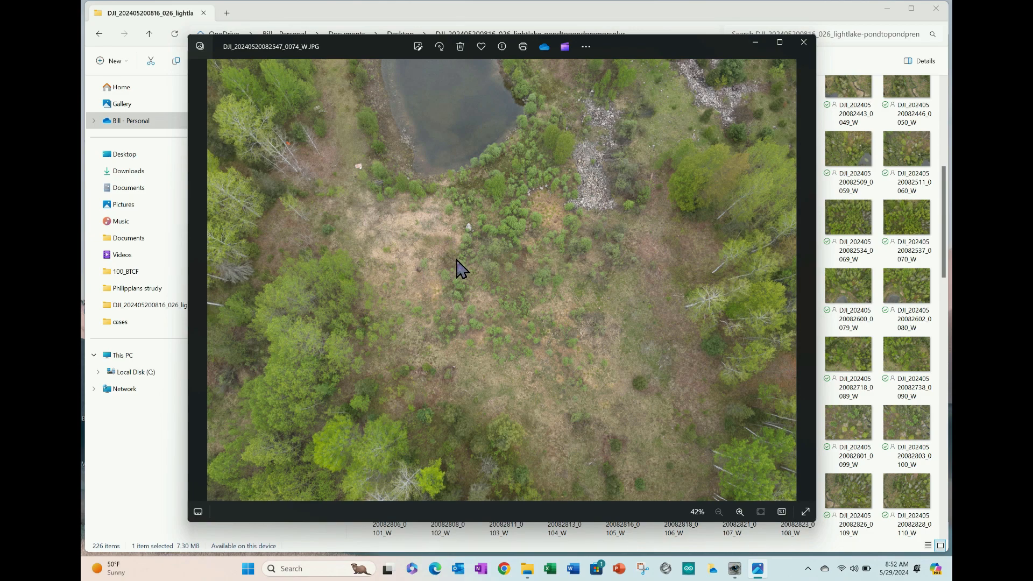
pyautogui.scroll(10, 460, 272)
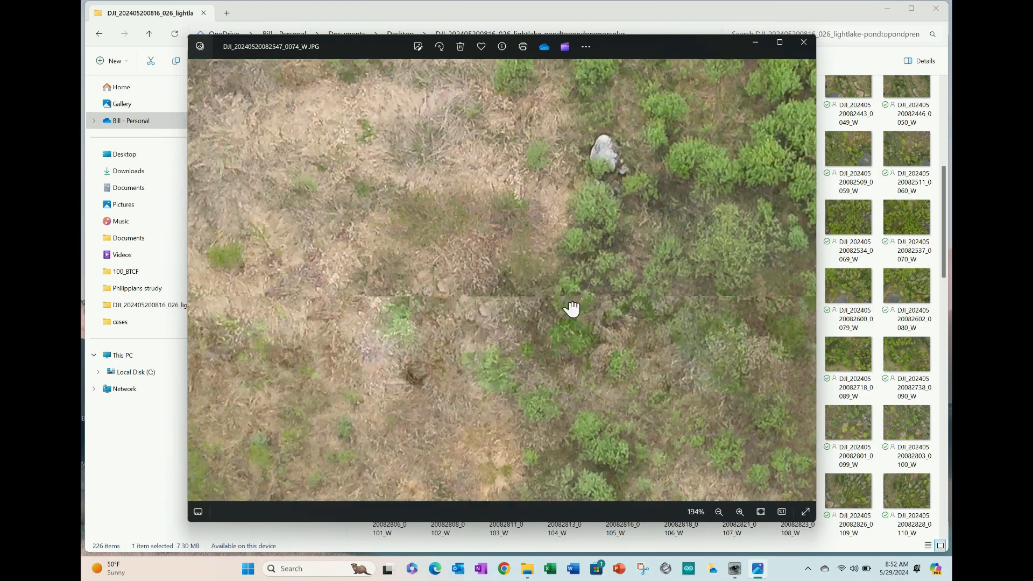
pyautogui.moveTo(572, 309); pyautogui.dragTo(813, 454)
pyautogui.moveTo(366, 217); pyautogui.dragTo(691, 403)
pyautogui.scroll(3, 526, 306)
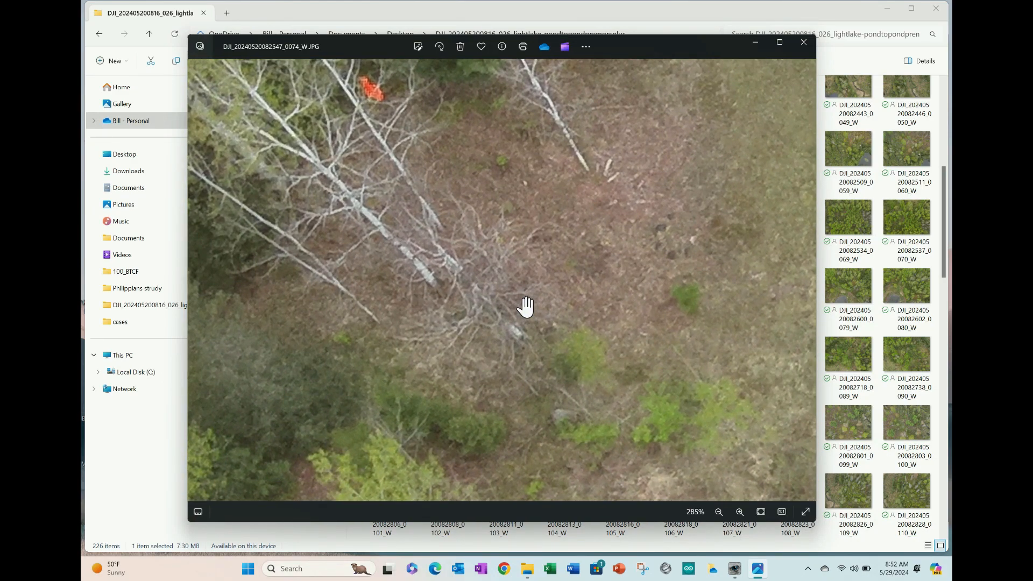
pyautogui.scroll(-13, 526, 306)
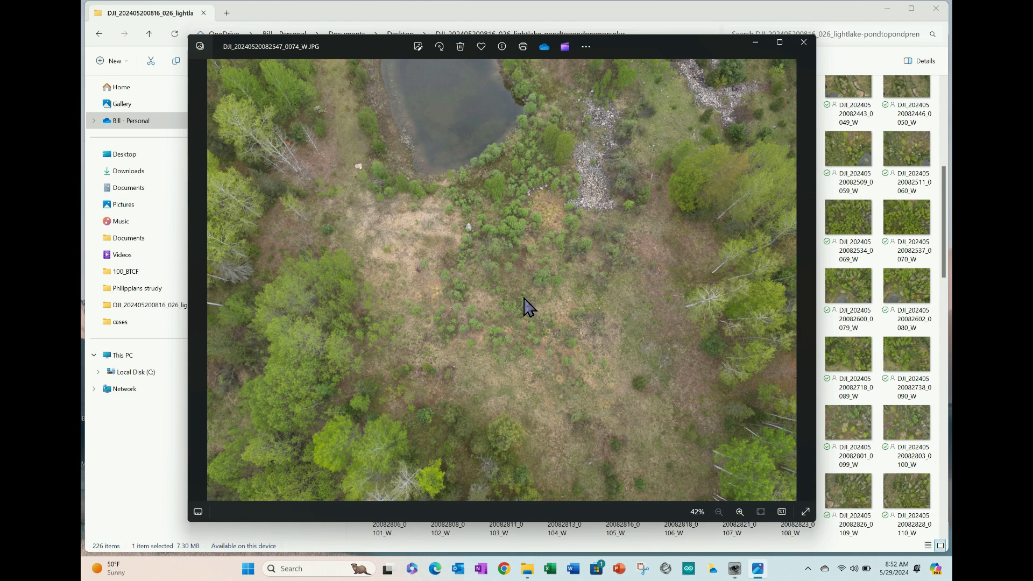
pyautogui.click(803, 43)
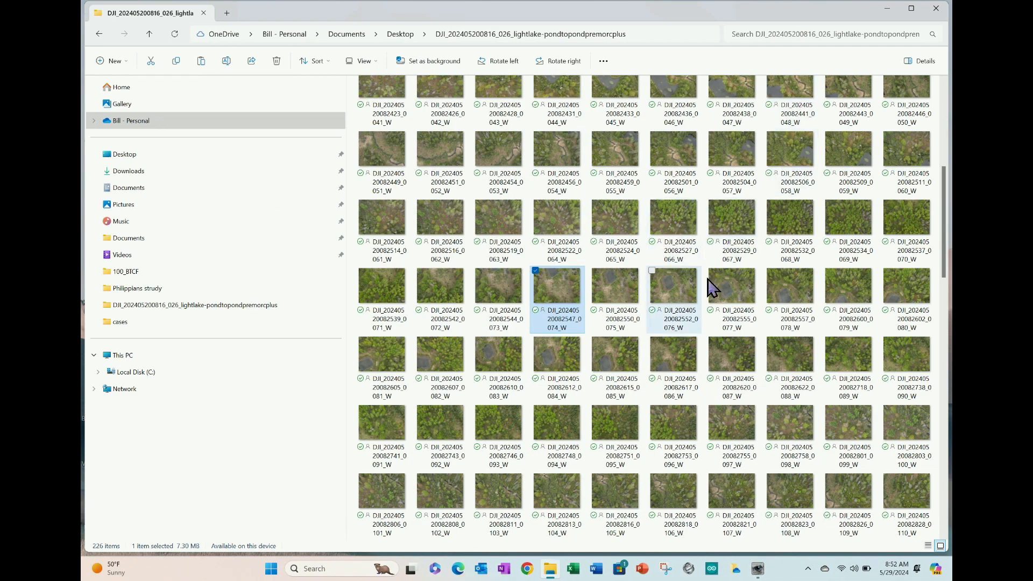
# Step: Switch to the Eagle Eyes Scan detection mosaic and lower its window so the folder's upper image rows are exposed
pyautogui.click(757, 567)
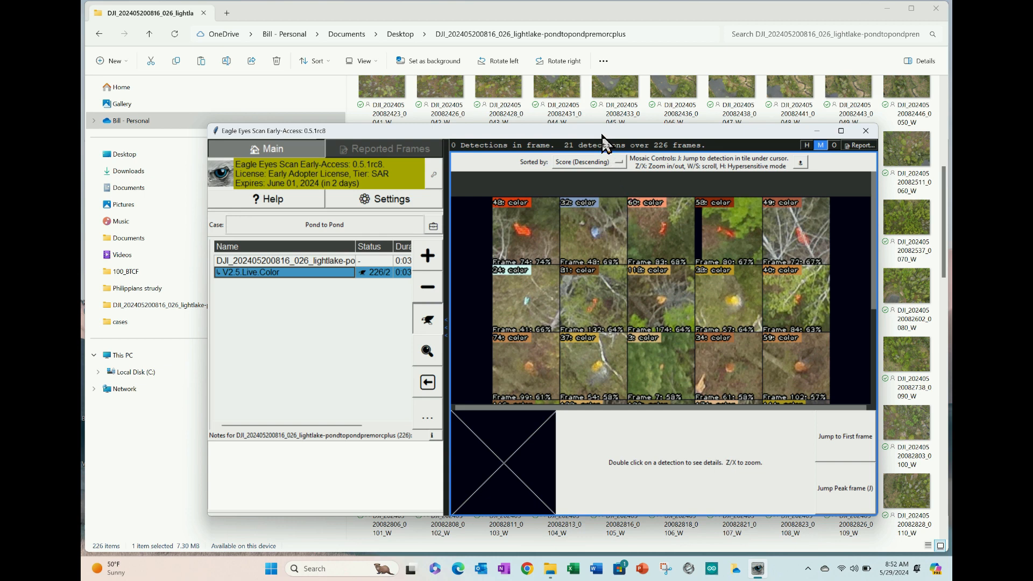
pyautogui.moveTo(600, 132); pyautogui.dragTo(631, 301)
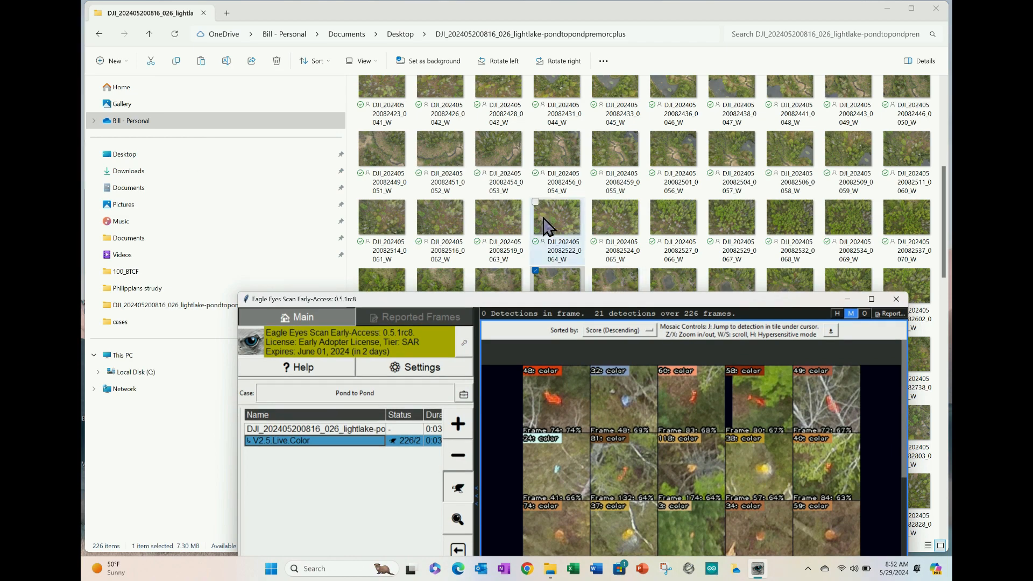
pyautogui.click(800, 96)
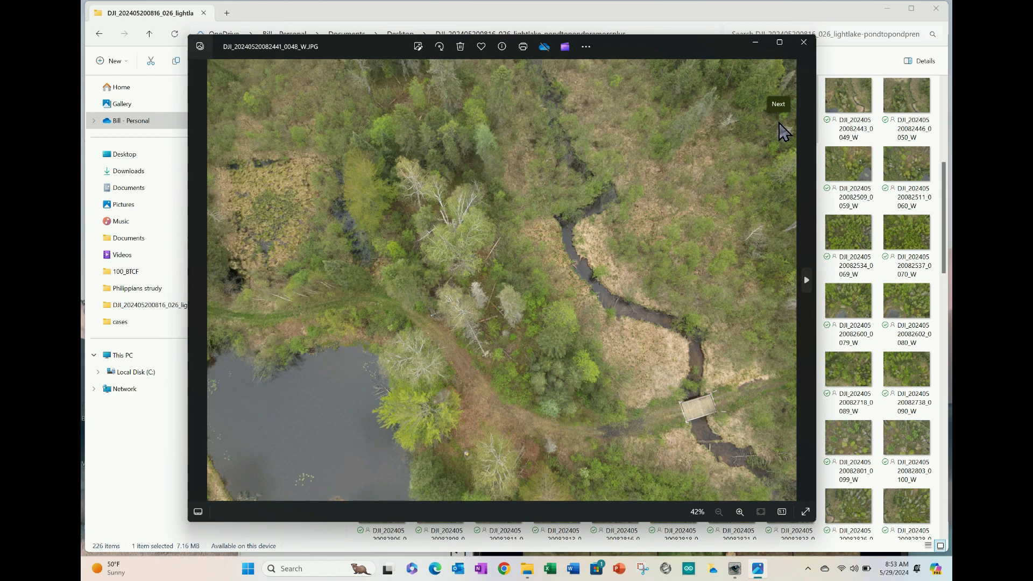
pyautogui.scroll(6, 590, 373)
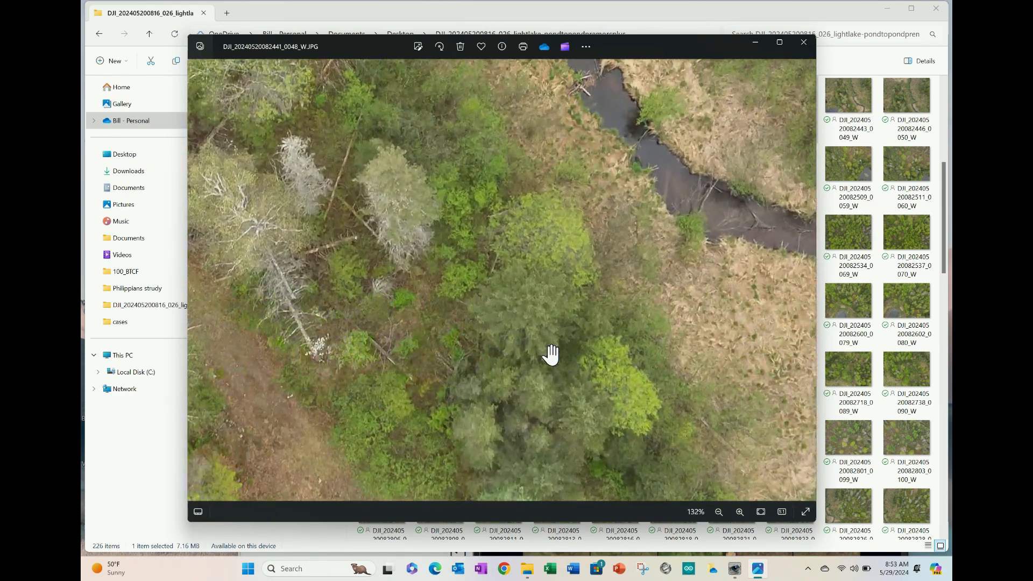
pyautogui.scroll(5, 491, 350)
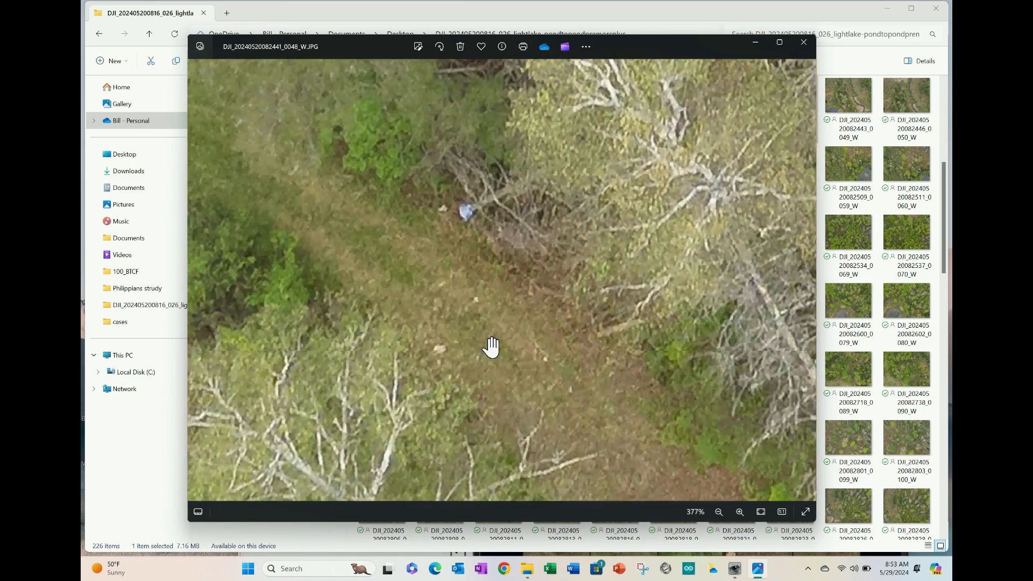
pyautogui.scroll(4, 553, 342)
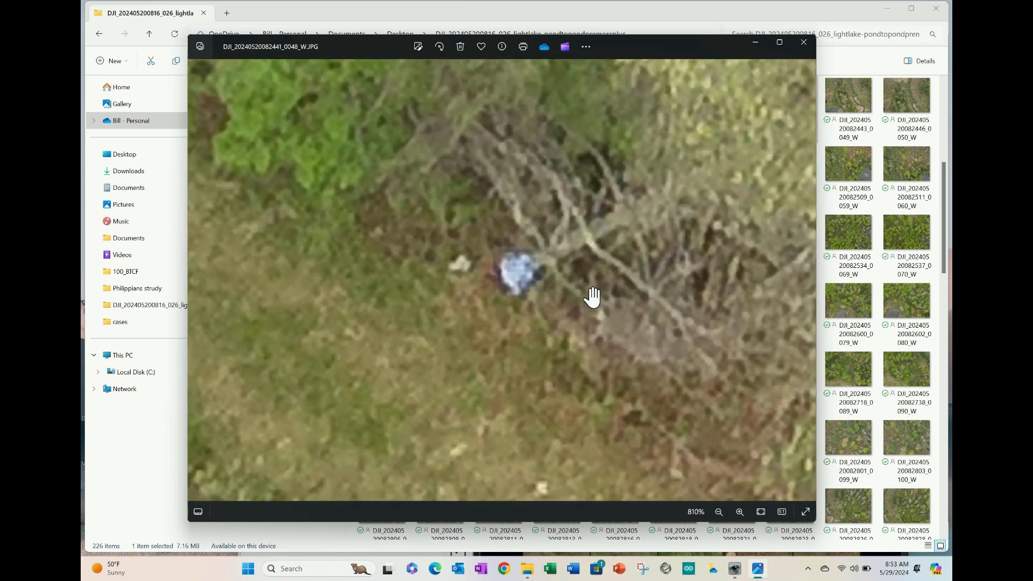
pyautogui.scroll(-9, 592, 301)
pyautogui.scroll(-4, 601, 315)
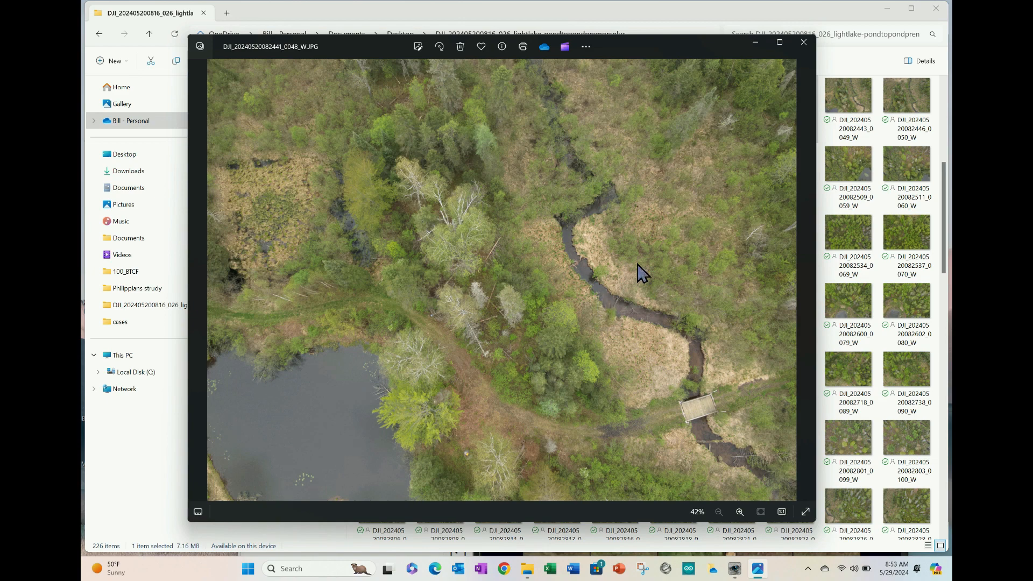
pyautogui.click(804, 44)
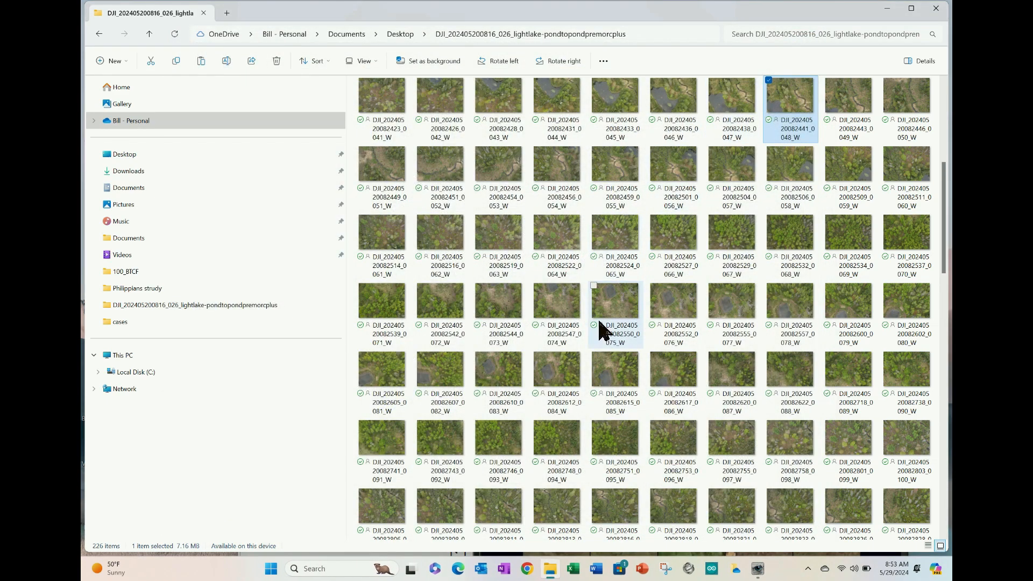
pyautogui.click(757, 569)
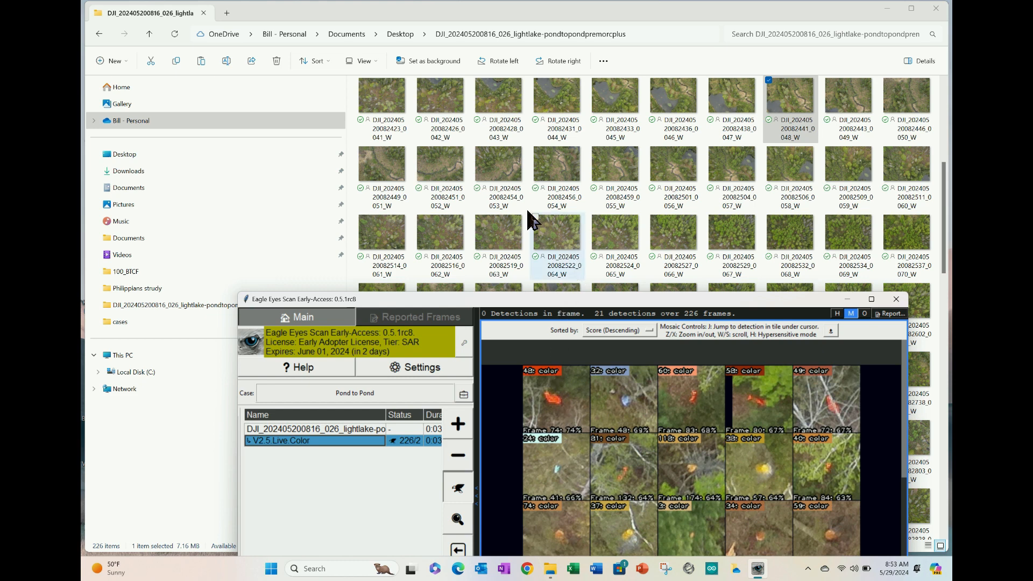
pyautogui.click(398, 104)
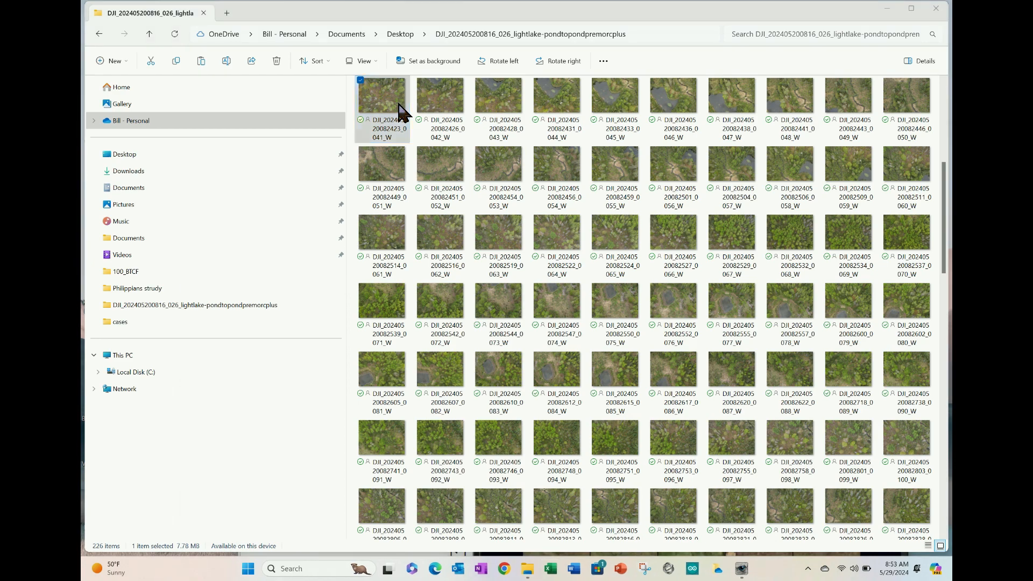
pyautogui.doubleClick(398, 104)
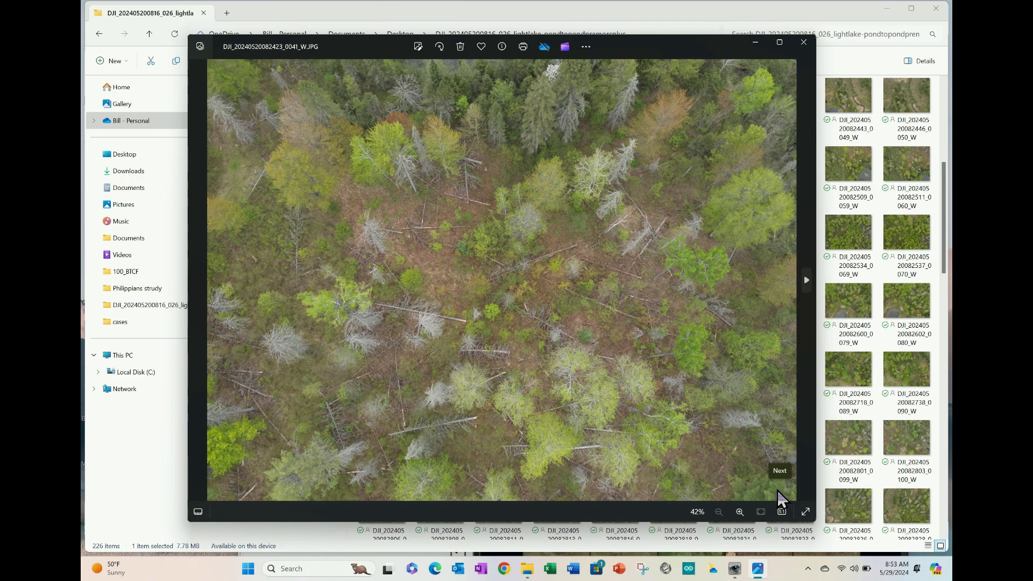
pyautogui.scroll(1, 350, 239)
pyautogui.scroll(1, 253, 173)
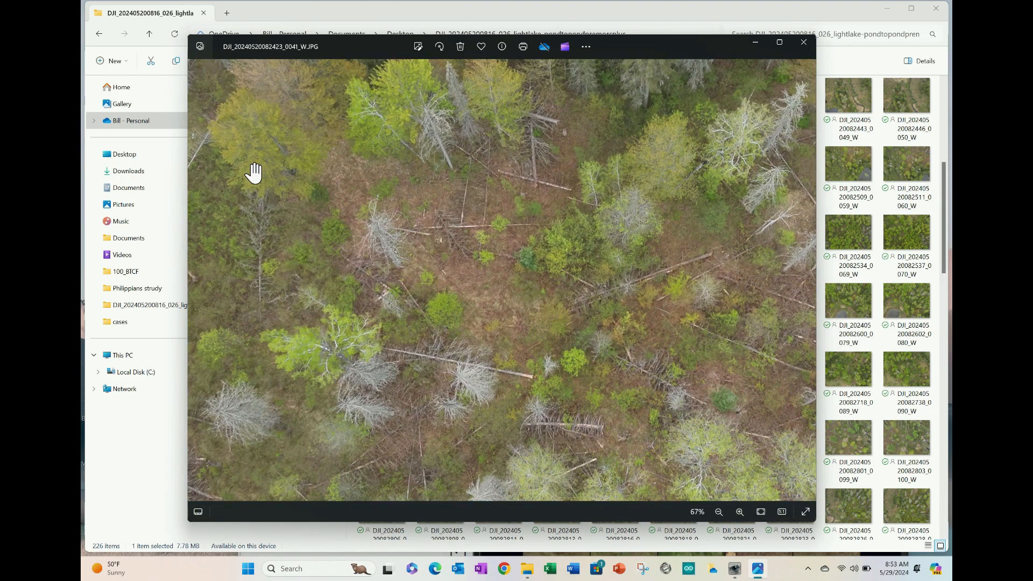
pyautogui.scroll(1, 388, 272)
pyautogui.scroll(1, 336, 276)
pyautogui.scroll(1, 330, 273)
pyautogui.moveTo(331, 272); pyautogui.dragTo(558, 374)
pyautogui.scroll(5, 411, 333)
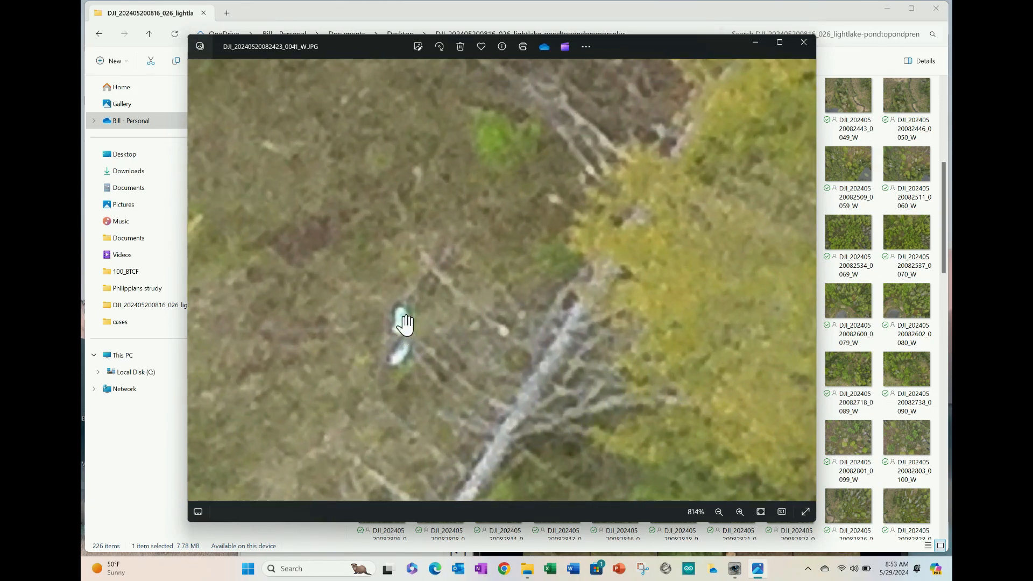
pyautogui.scroll(-5, 513, 341)
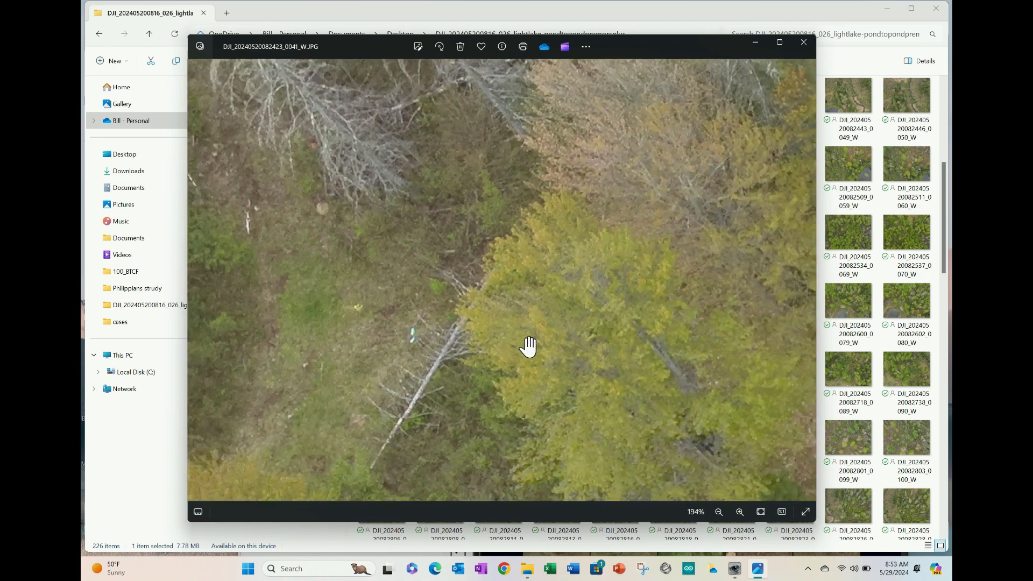
pyautogui.scroll(-5, 527, 346)
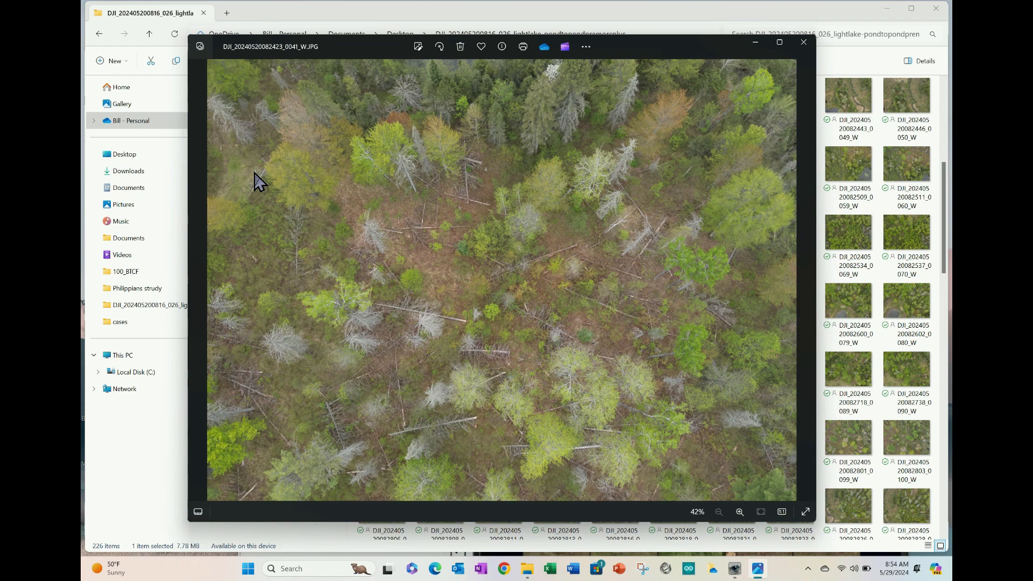
pyautogui.click(803, 42)
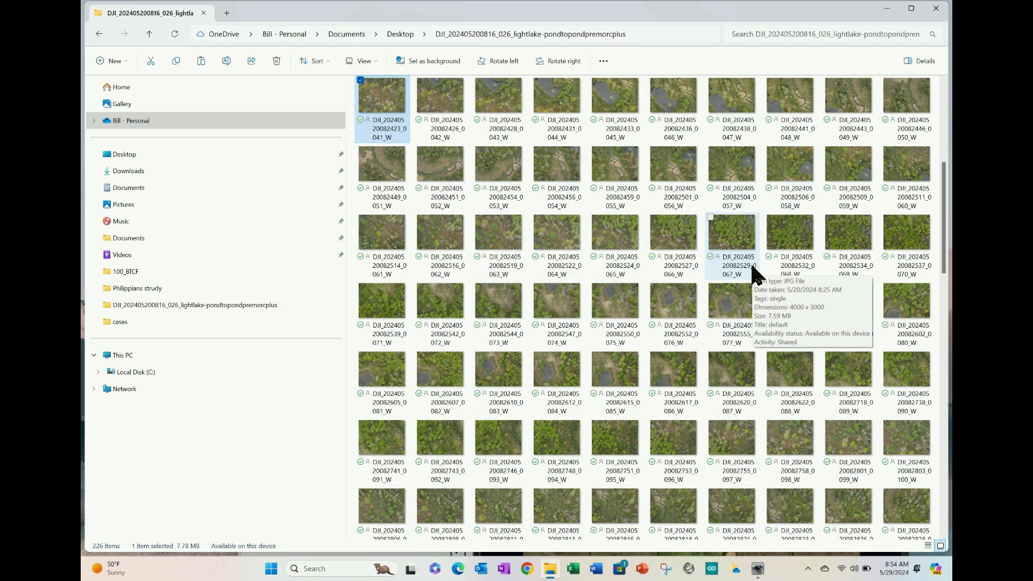
pyautogui.click(759, 568)
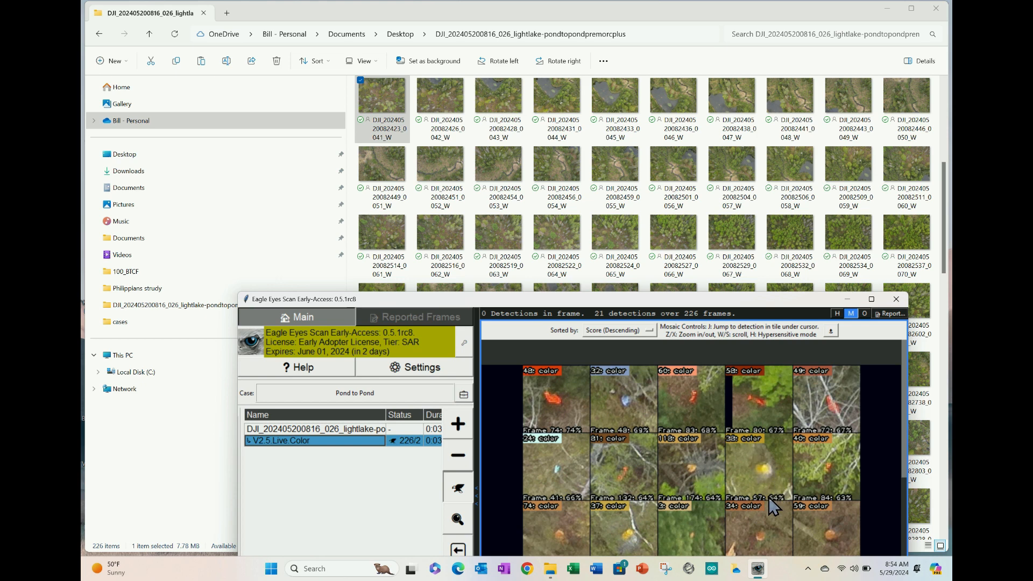
pyautogui.click(728, 171)
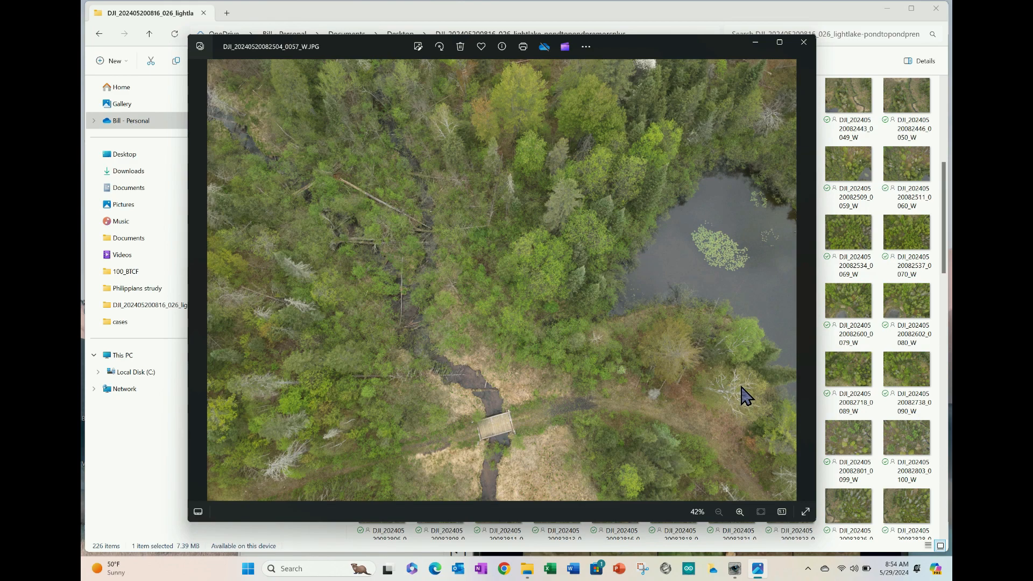
pyautogui.scroll(10, 744, 393)
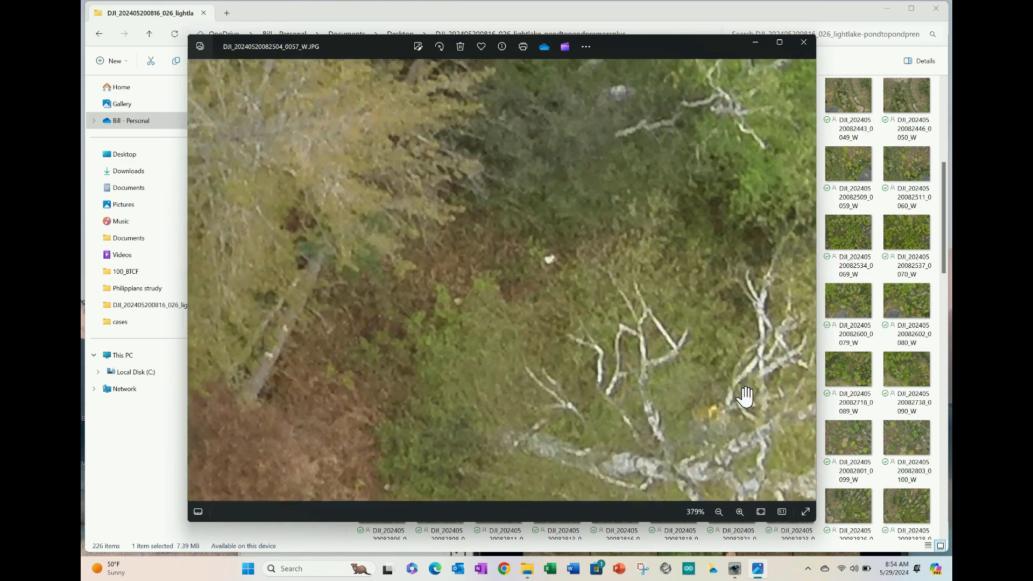
pyautogui.scroll(5, 745, 397)
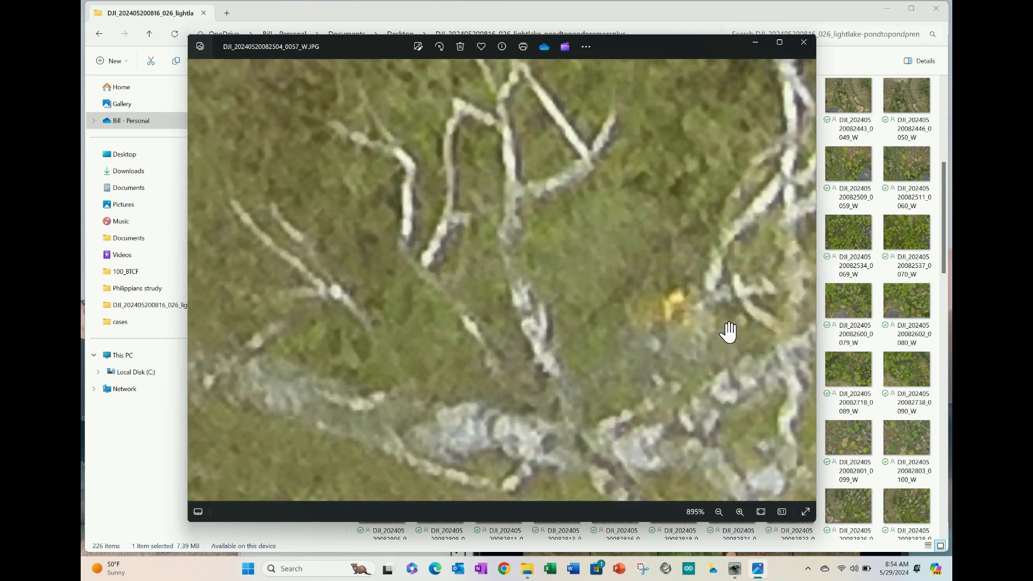
pyautogui.scroll(-15, 728, 330)
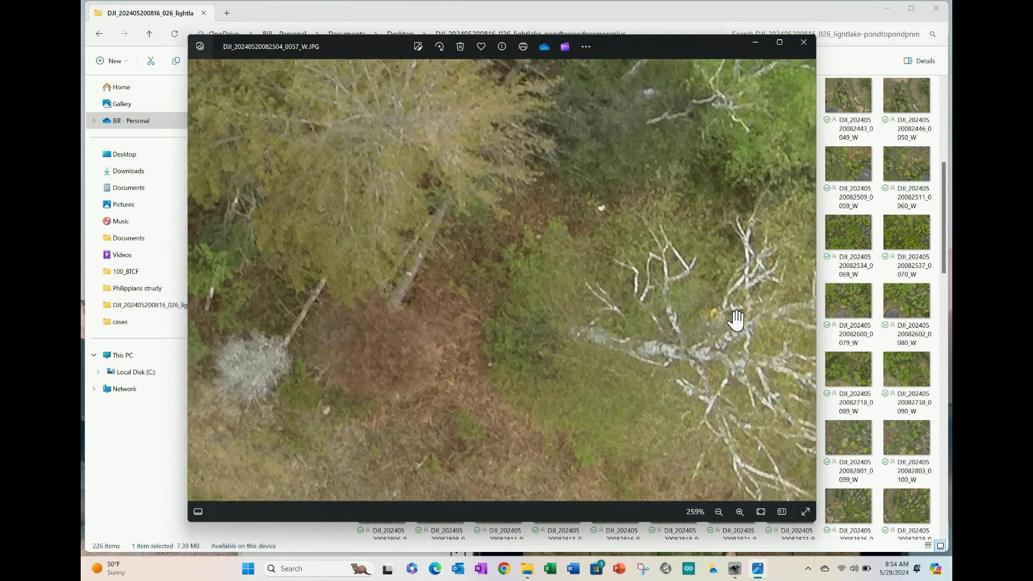
pyautogui.scroll(-2, 735, 320)
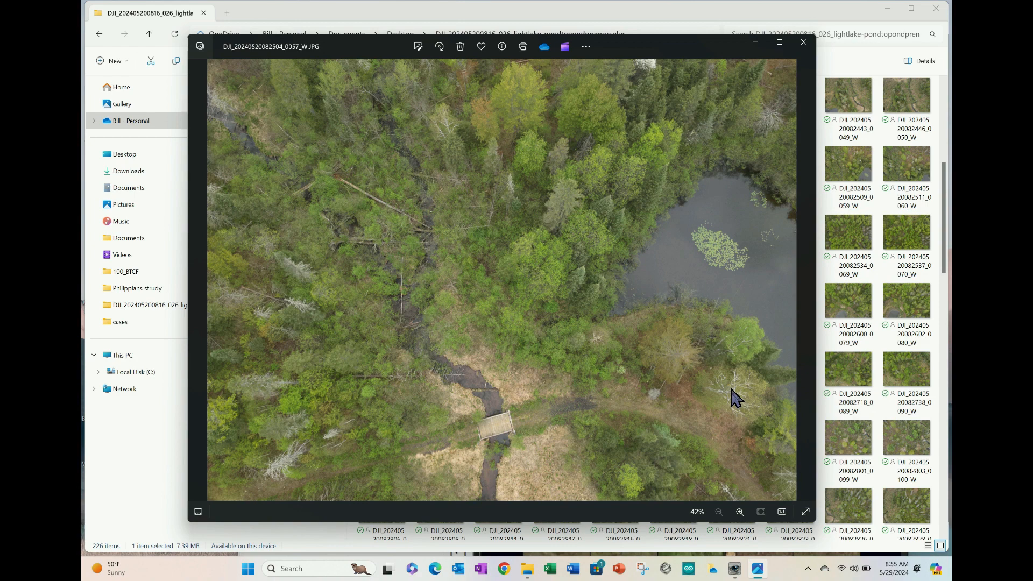
pyautogui.click(803, 43)
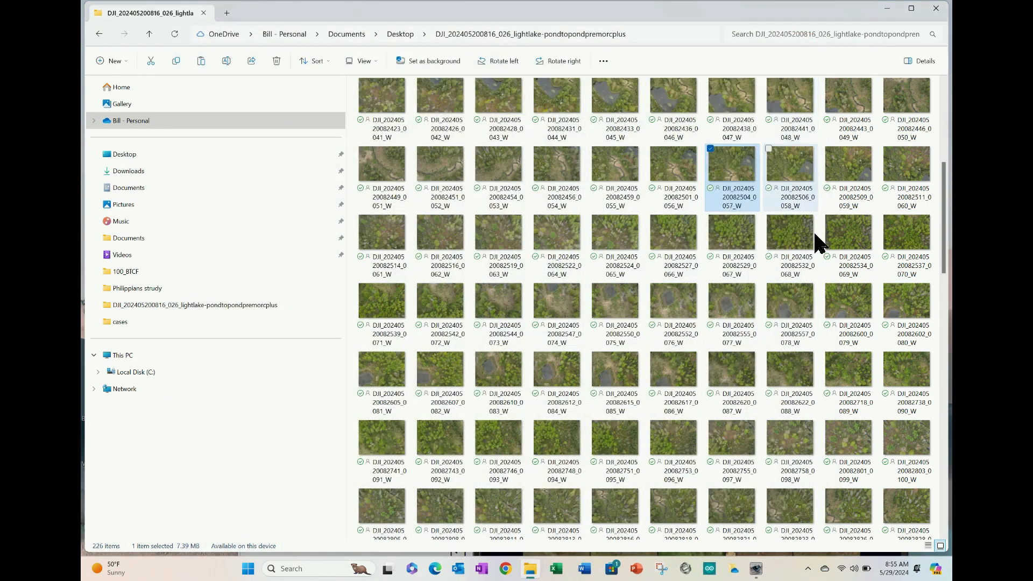
pyautogui.doubleClick(795, 162)
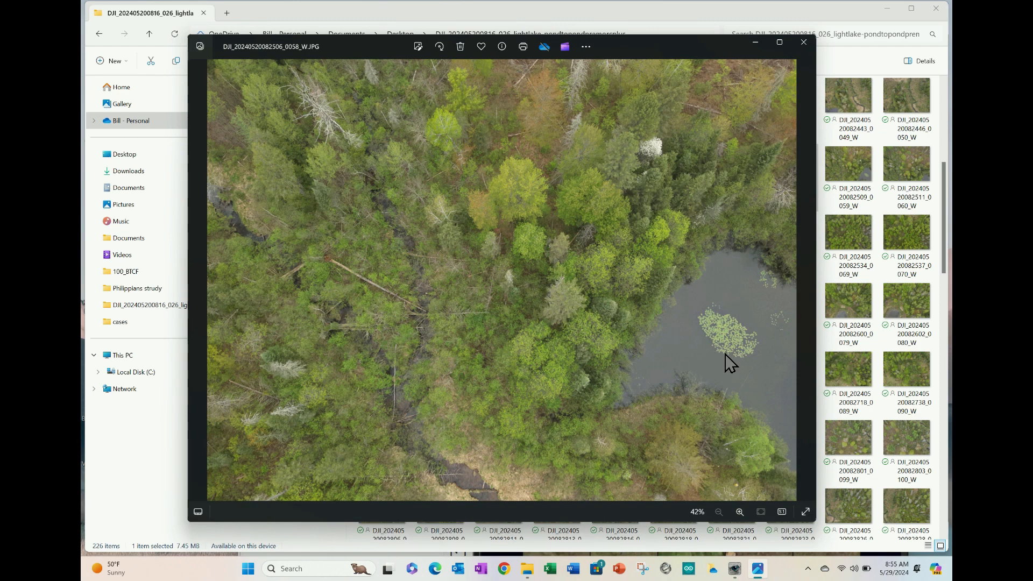
pyautogui.click(740, 511)
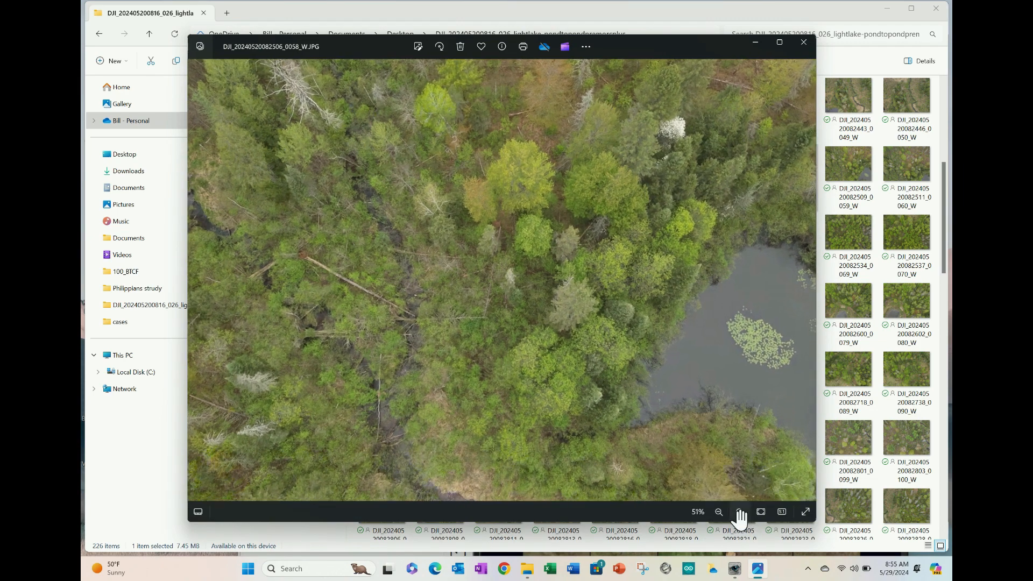
pyautogui.scroll(3, 599, 329)
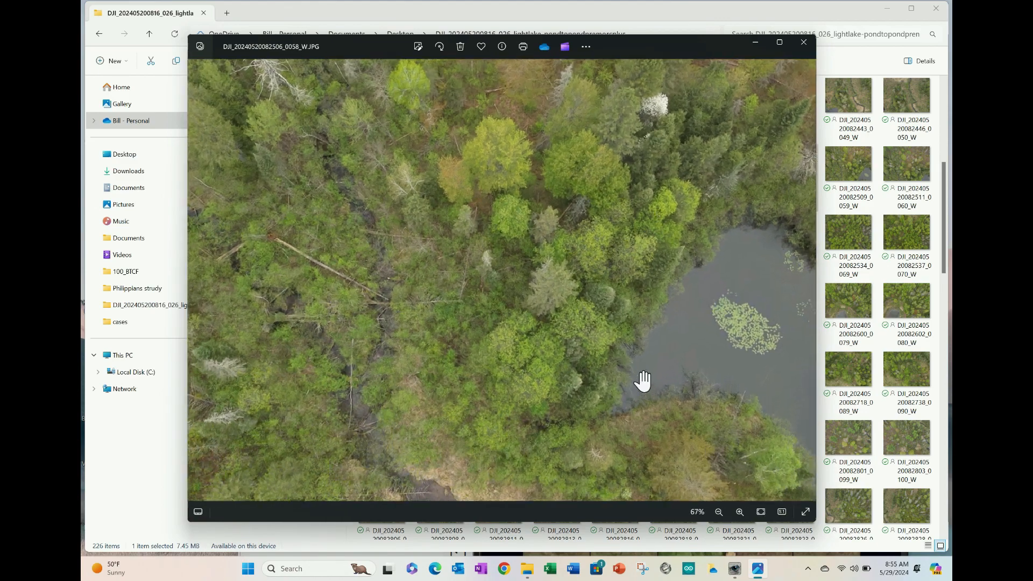
pyautogui.scroll(6, 641, 384)
pyautogui.moveTo(728, 459); pyautogui.dragTo(572, 295)
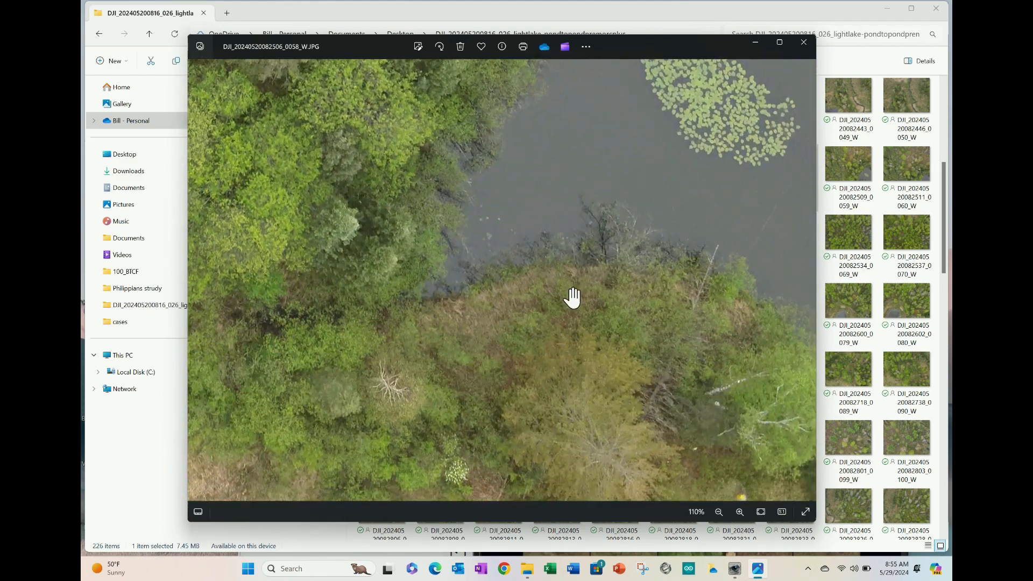
pyautogui.scroll(4, 660, 403)
pyautogui.moveTo(712, 422); pyautogui.dragTo(512, 218)
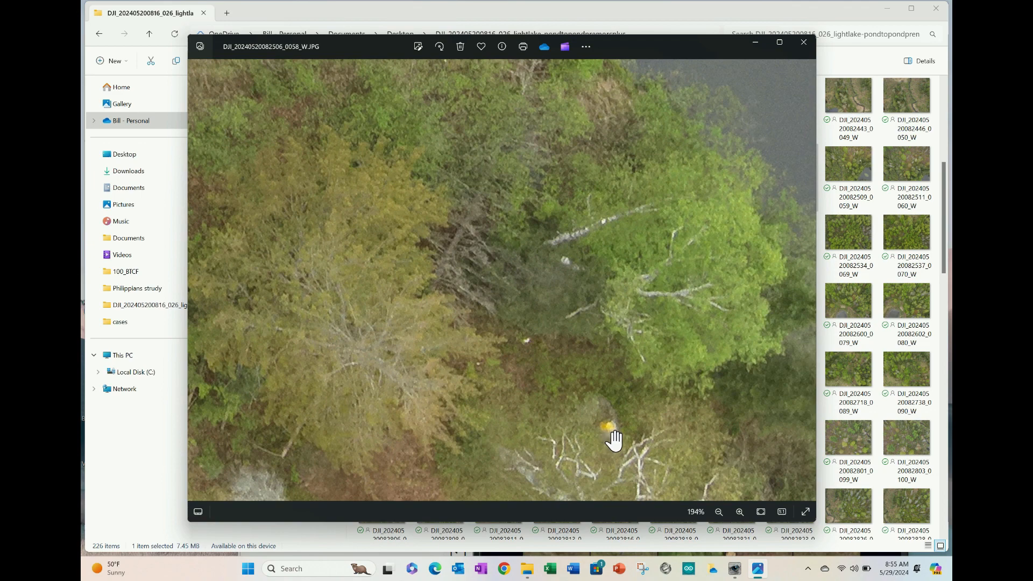
pyautogui.scroll(-5, 624, 379)
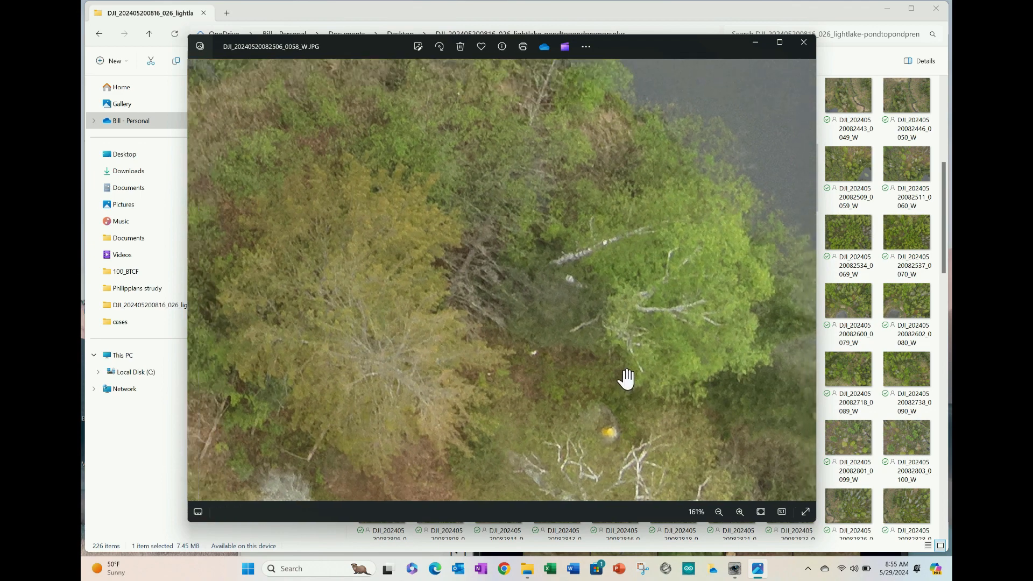
pyautogui.scroll(-4, 626, 380)
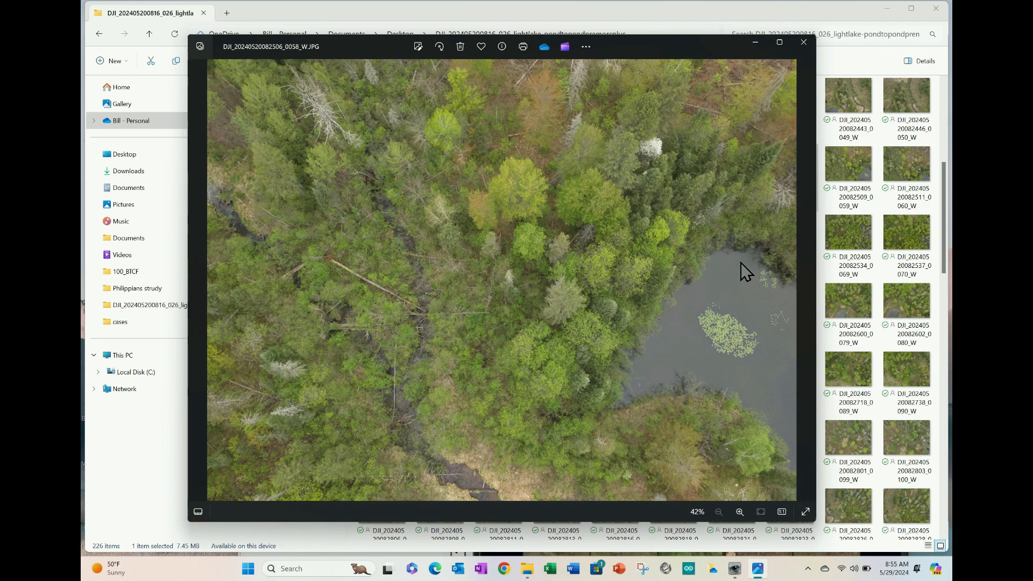
pyautogui.click(804, 42)
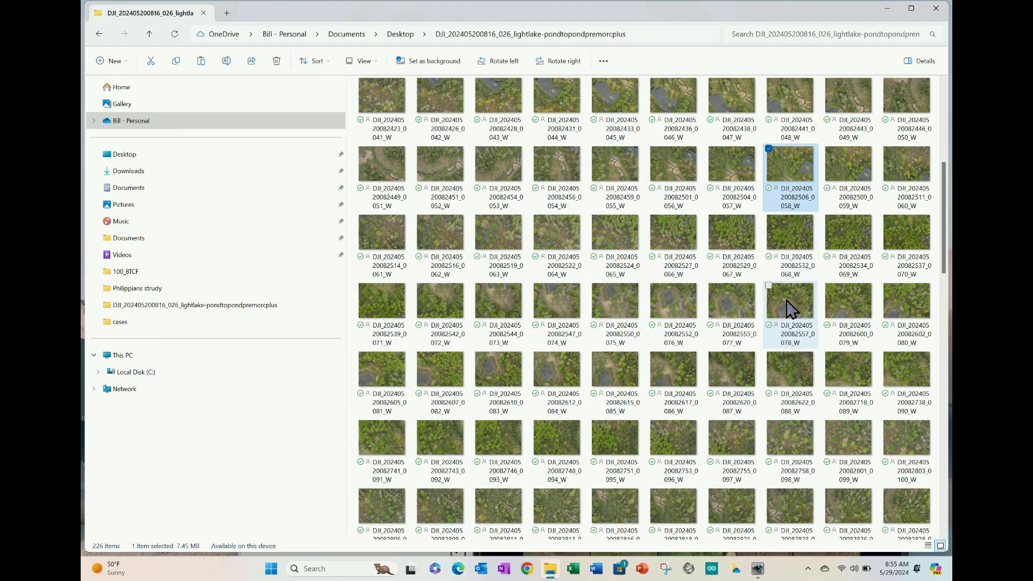
pyautogui.rightClick(798, 167)
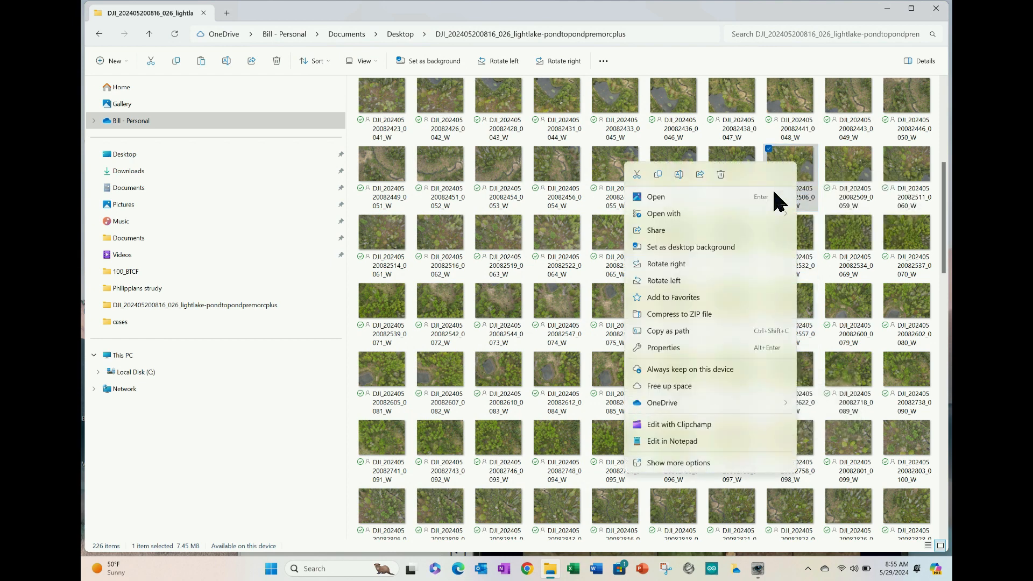
pyautogui.click(691, 348)
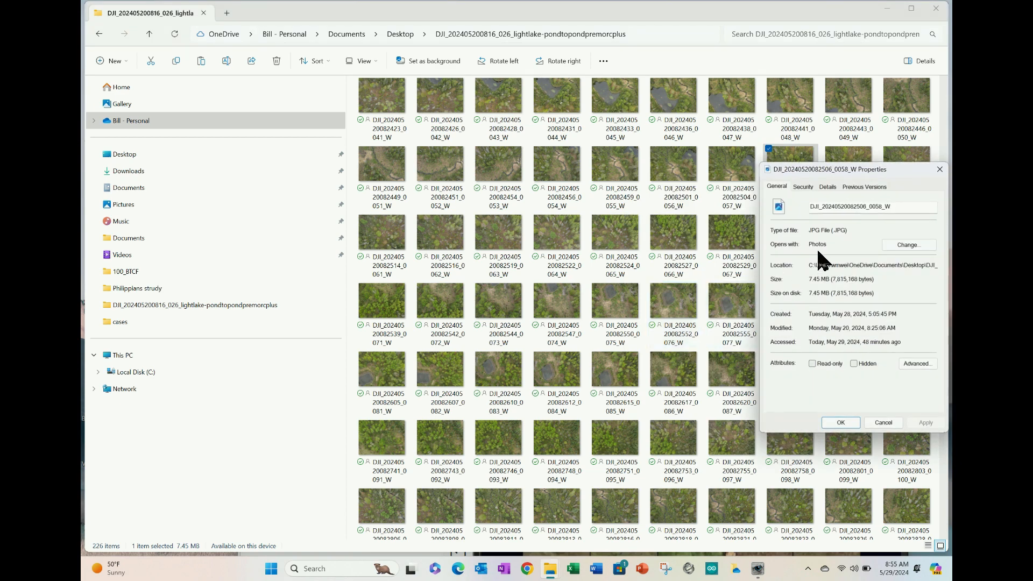
pyautogui.click(827, 186)
pyautogui.scroll(-3, 839, 258)
pyautogui.scroll(-10, 846, 288)
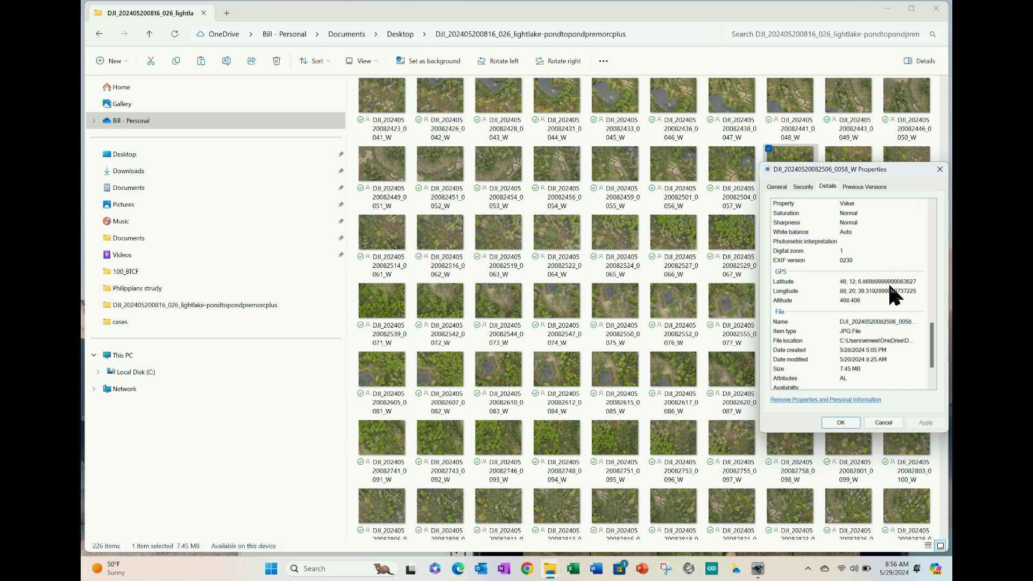
pyautogui.click(942, 173)
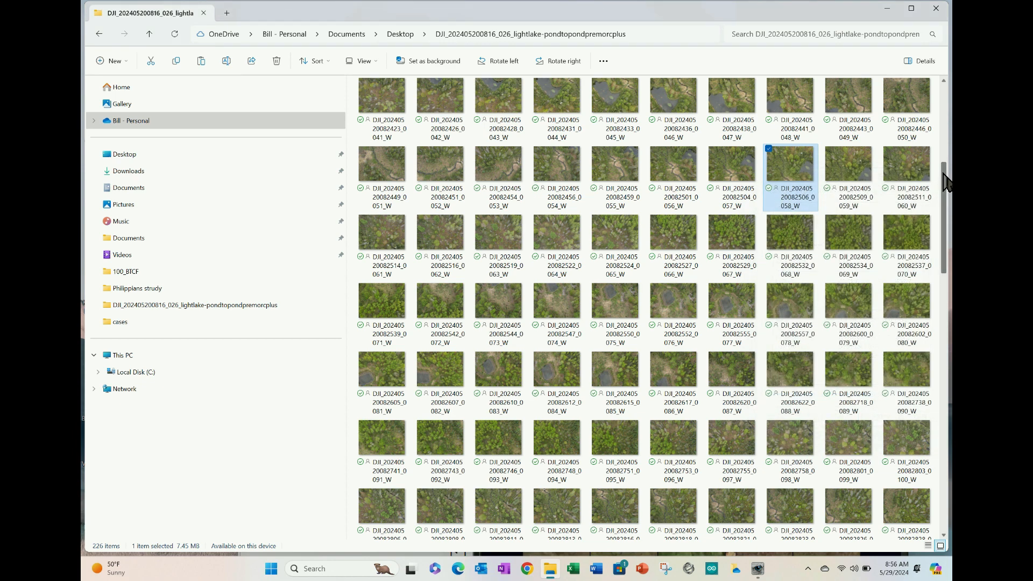